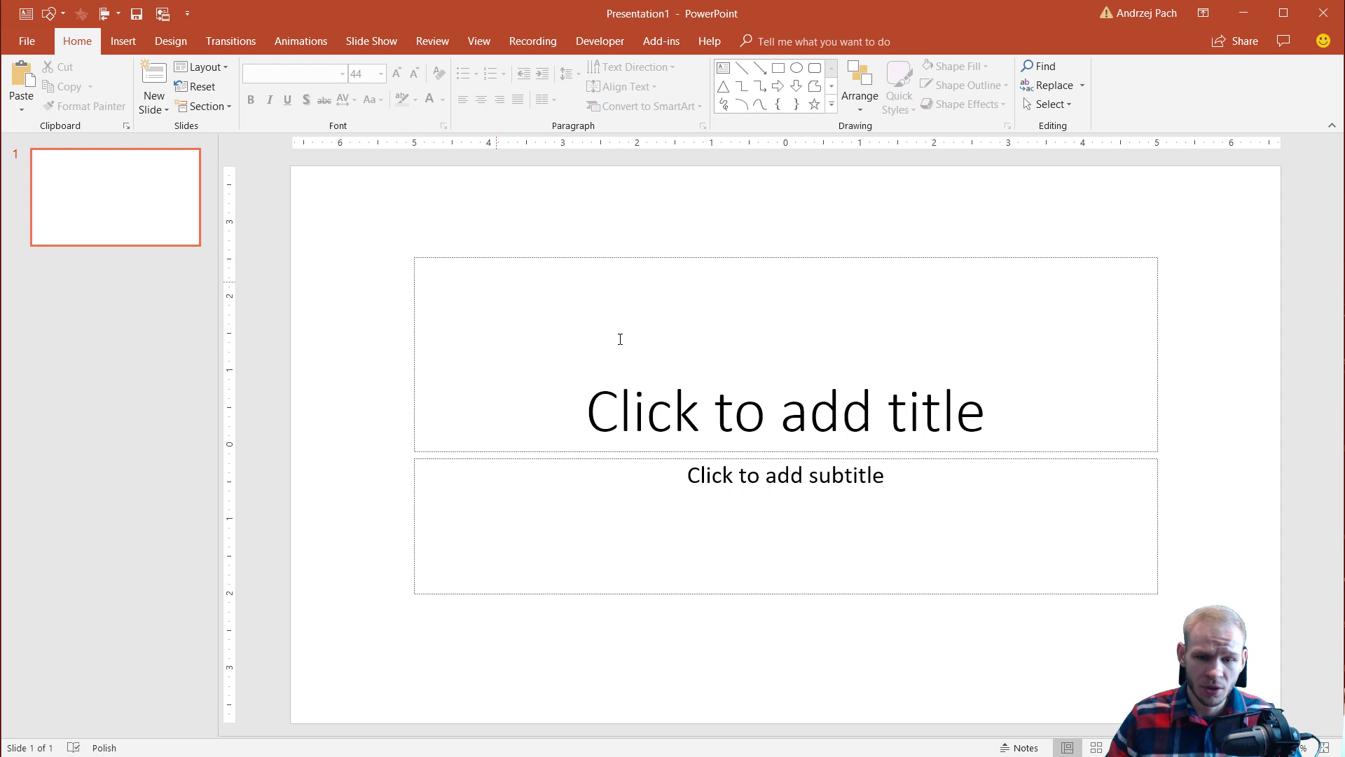
Step: Select and delete the title and subtitle placeholders on slide 1
left_click_drag(333, 197, 1247, 662)
key("Delete")
scroll(880, 485, "down", 3)
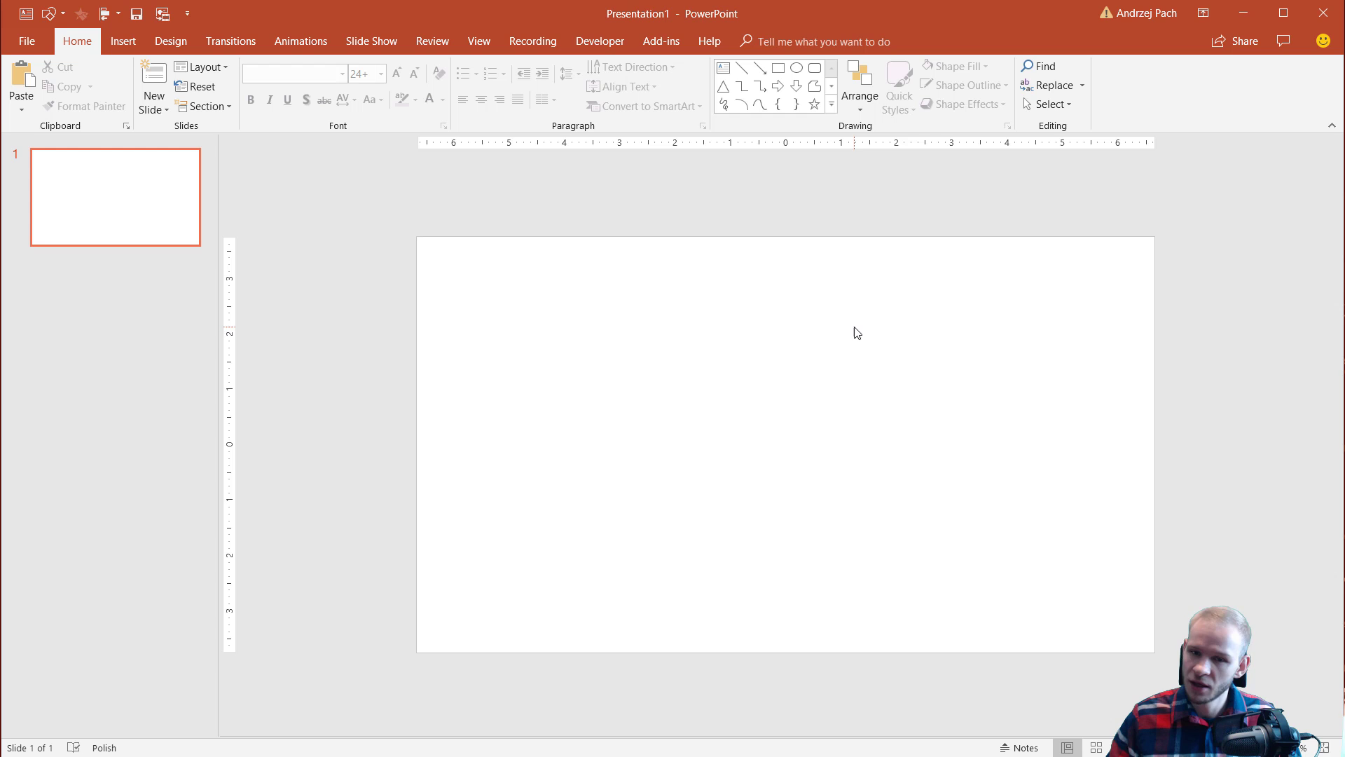
Step: Draw a text box near the slide's right side and type "Slide:"
left_click(116, 46)
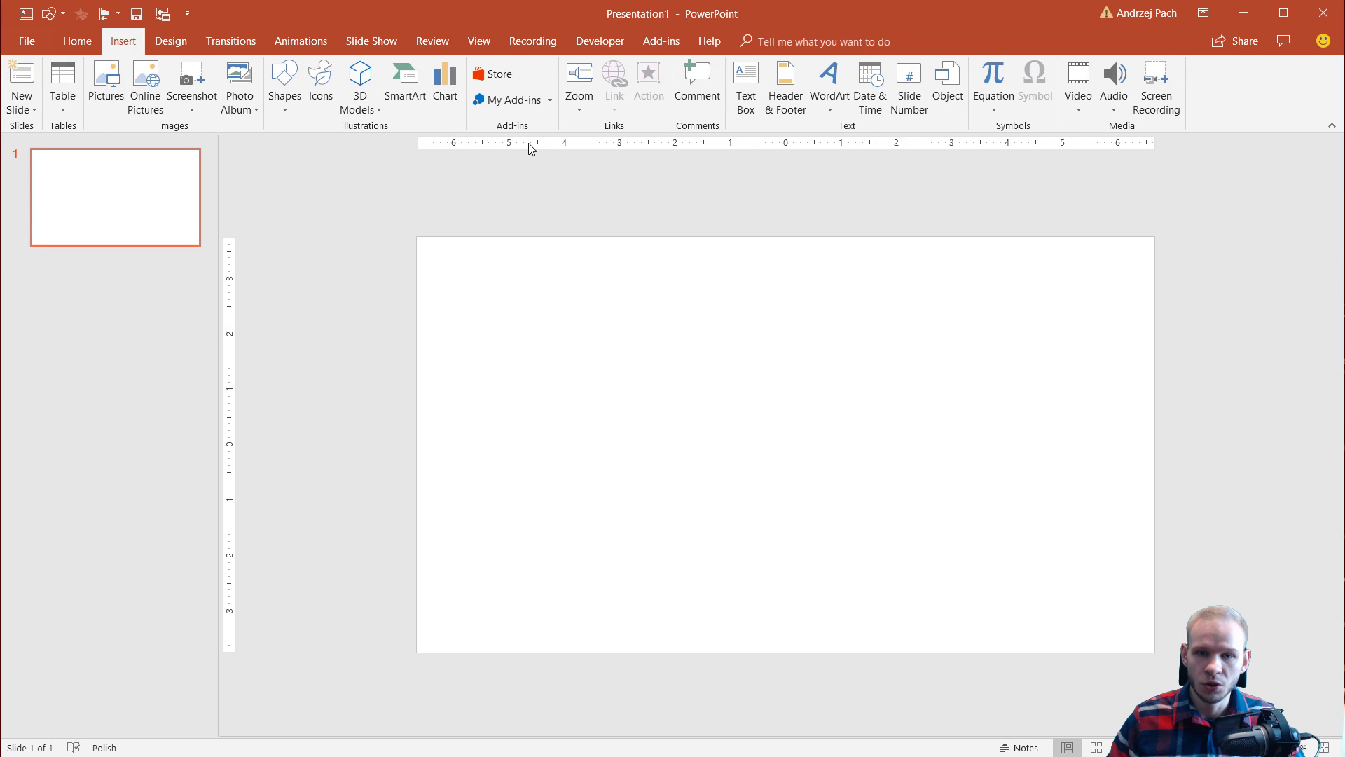
left_click(749, 91)
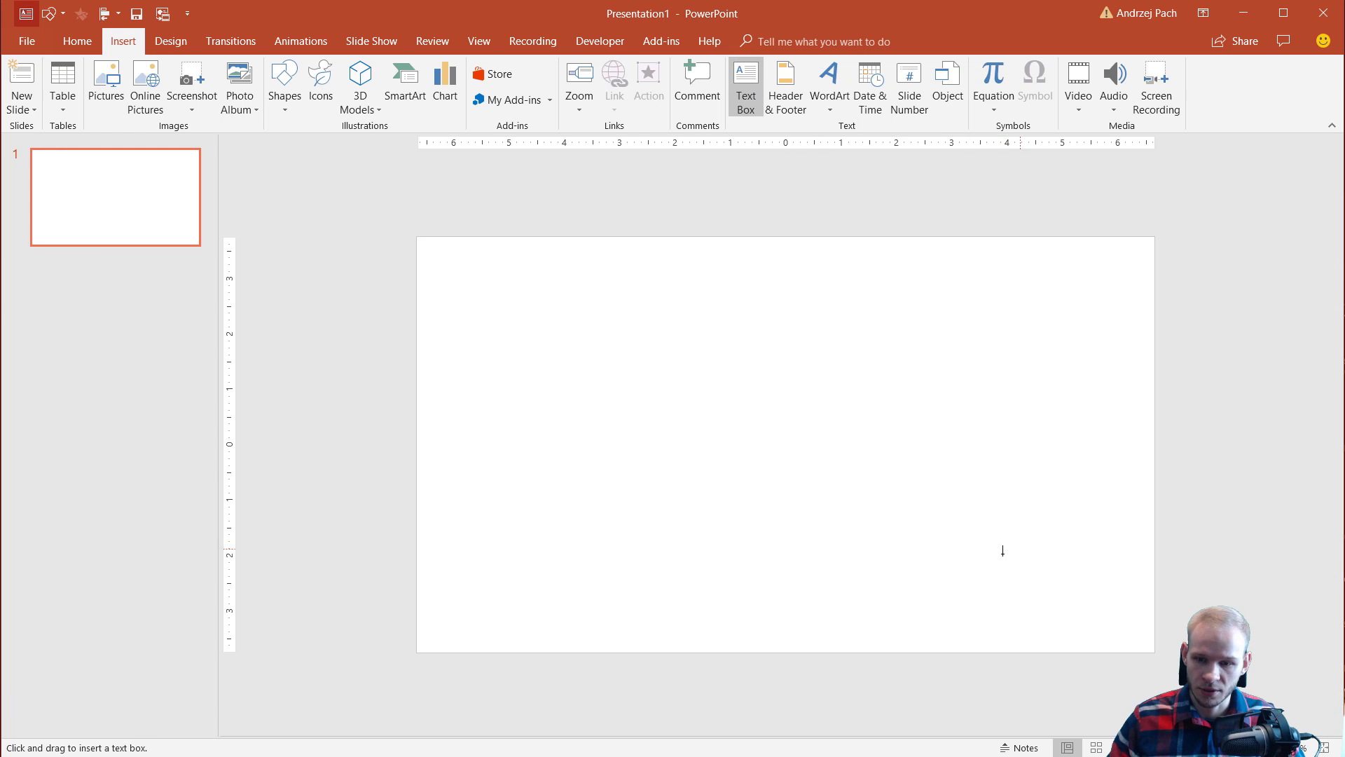
left_click_drag(998, 375, 1130, 486)
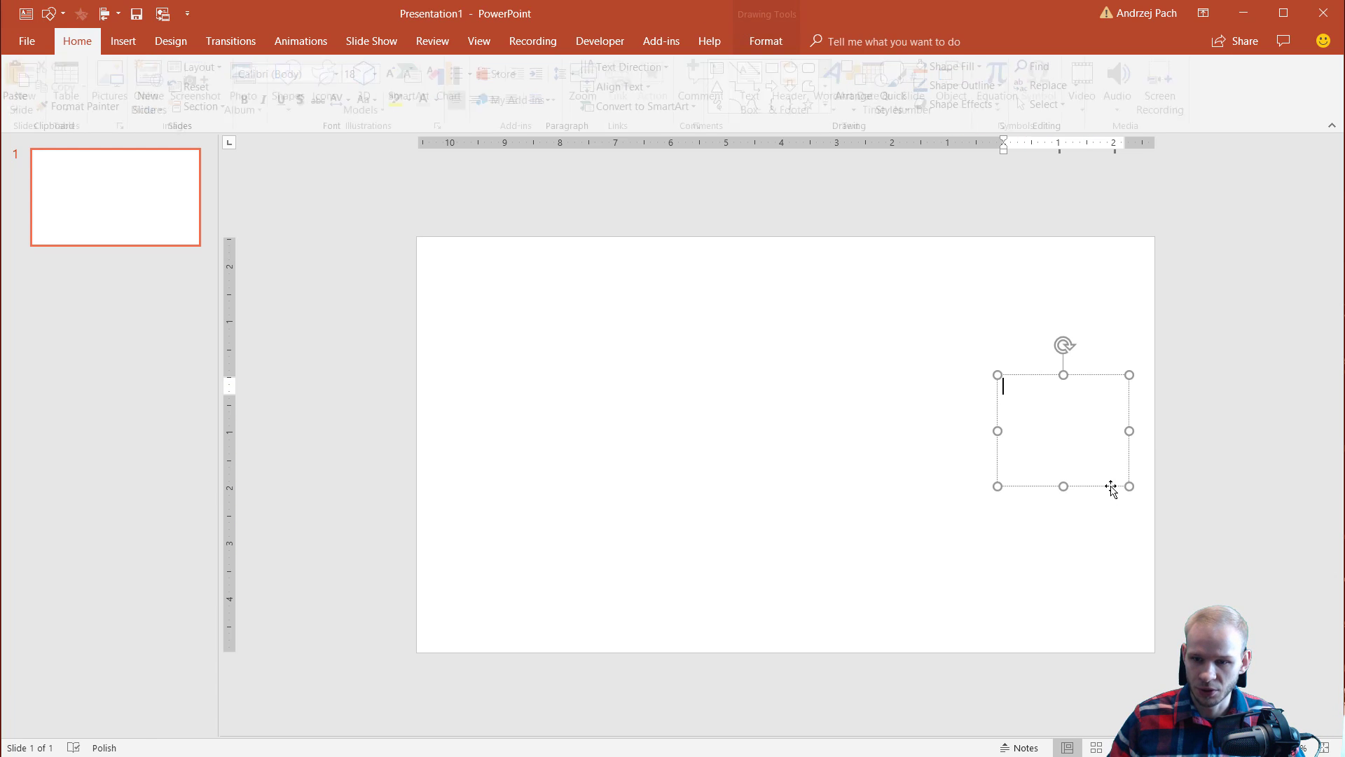
type("Slide")
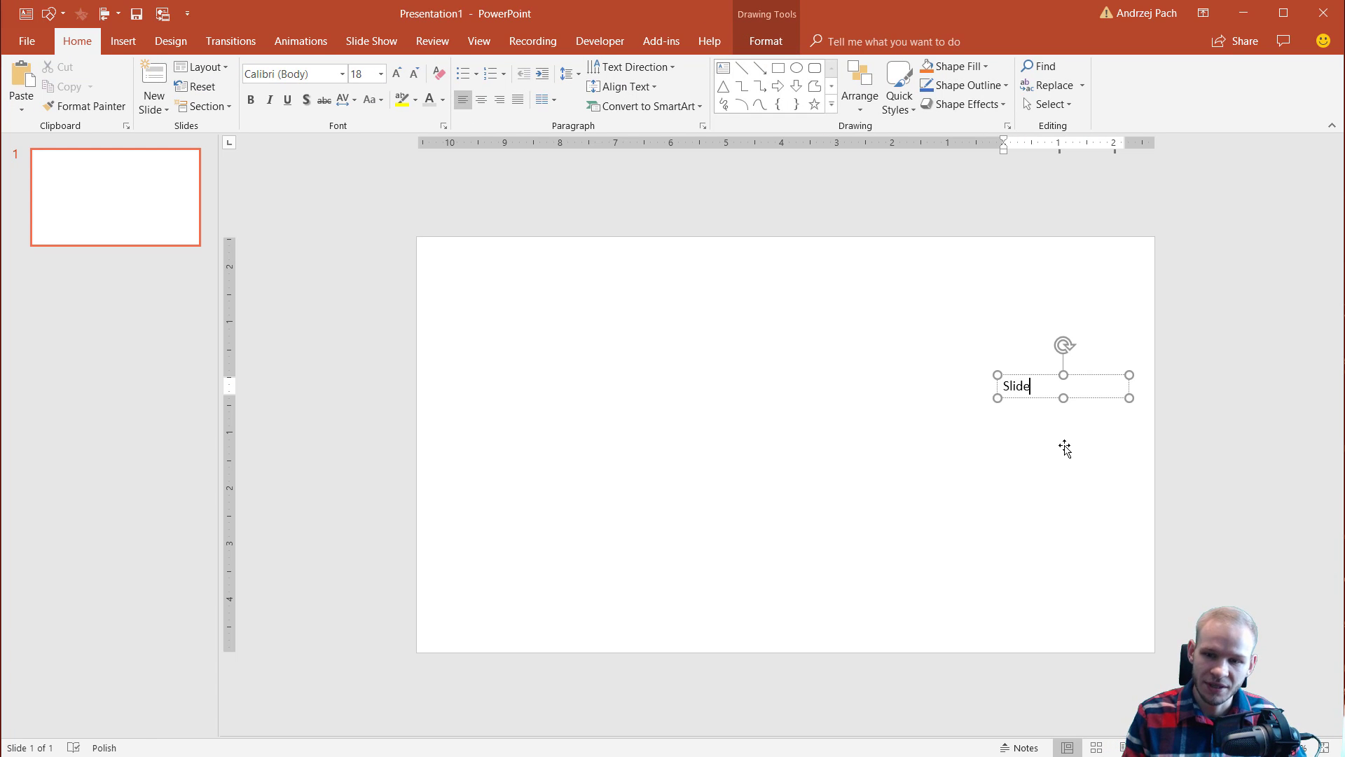
type(":")
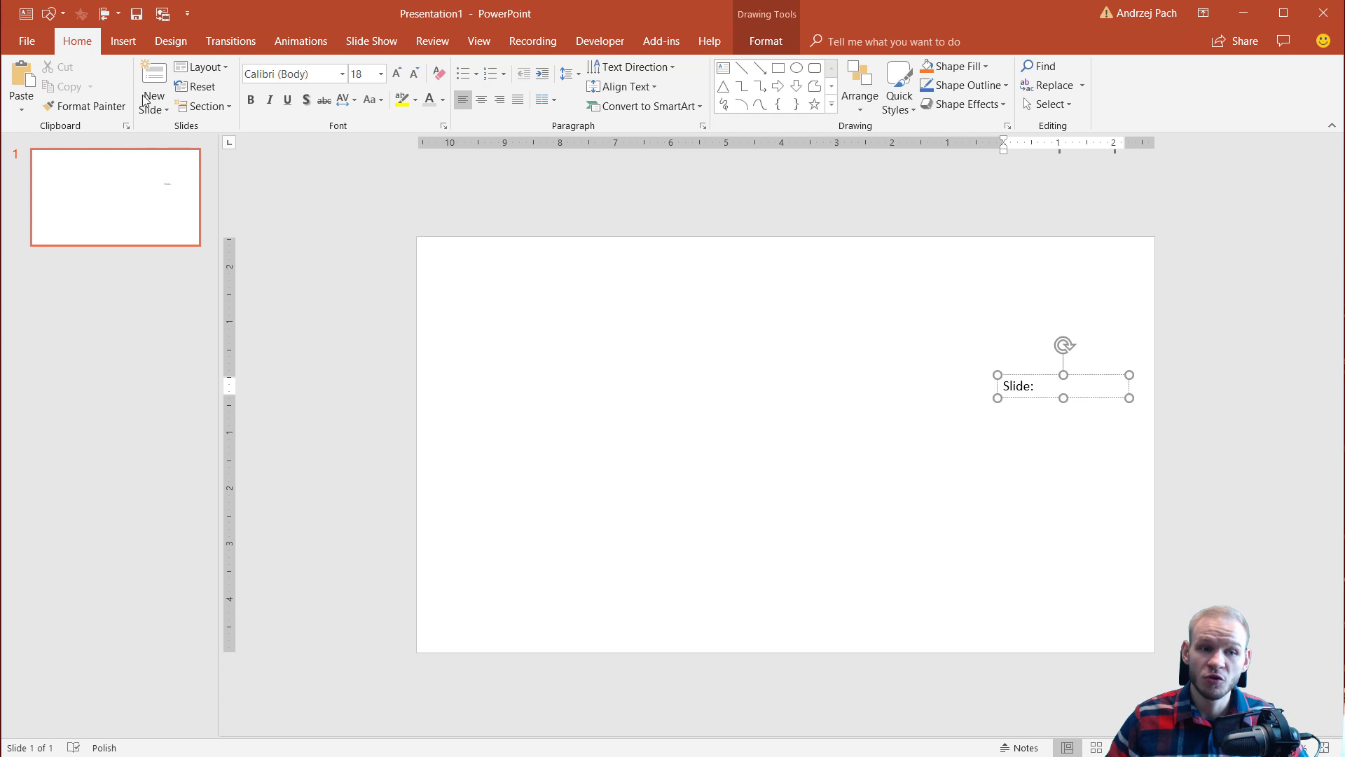
Step: Insert an automatic slide number after "Slide:" and move the box slightly higher
left_click(118, 43)
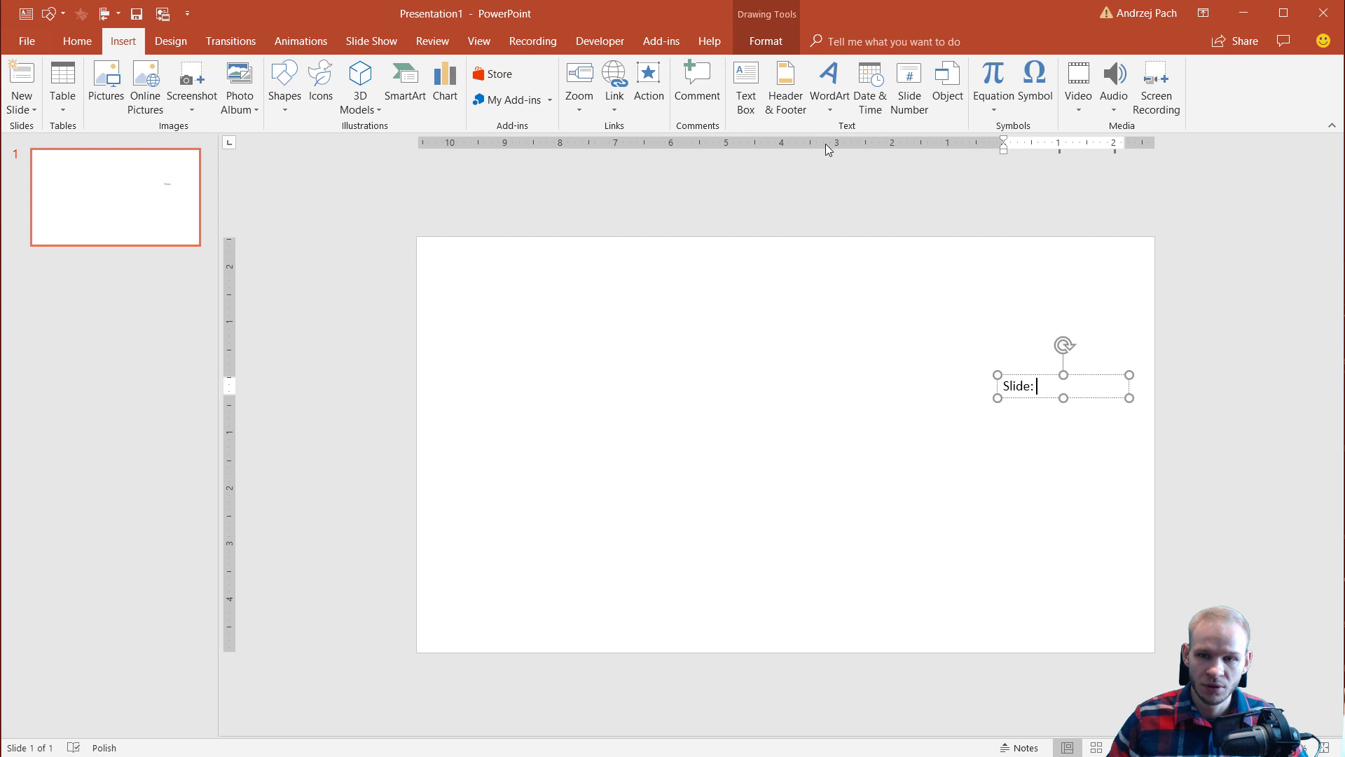
left_click(1041, 390)
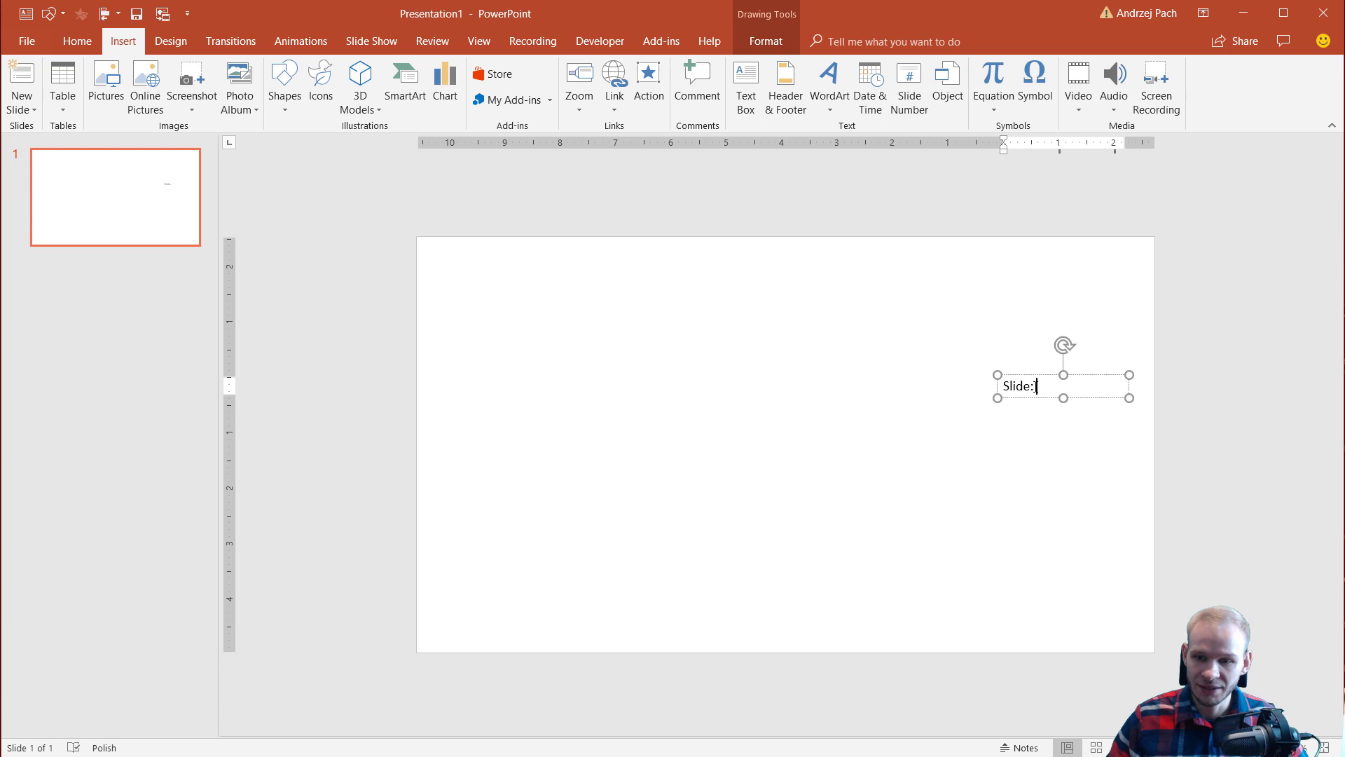
left_click(911, 112)
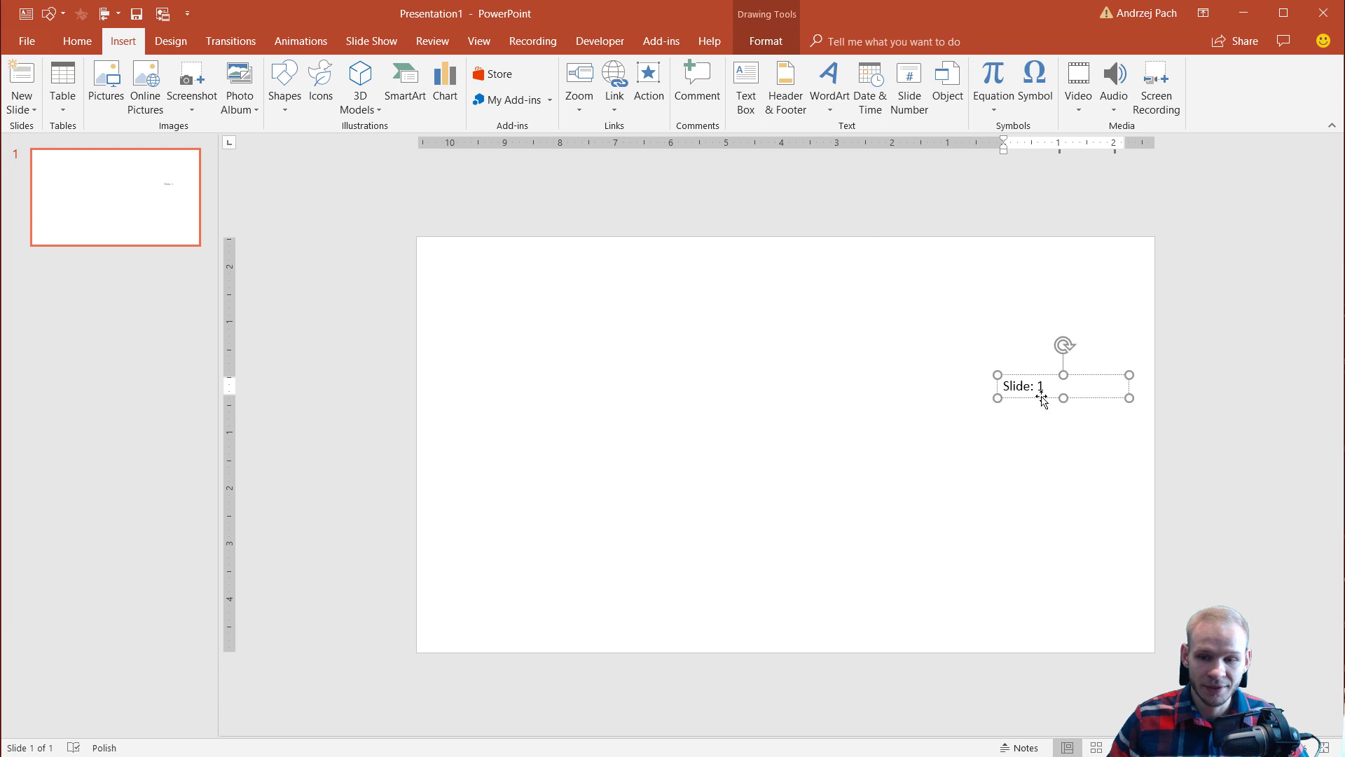
left_click_drag(1042, 400, 1042, 350)
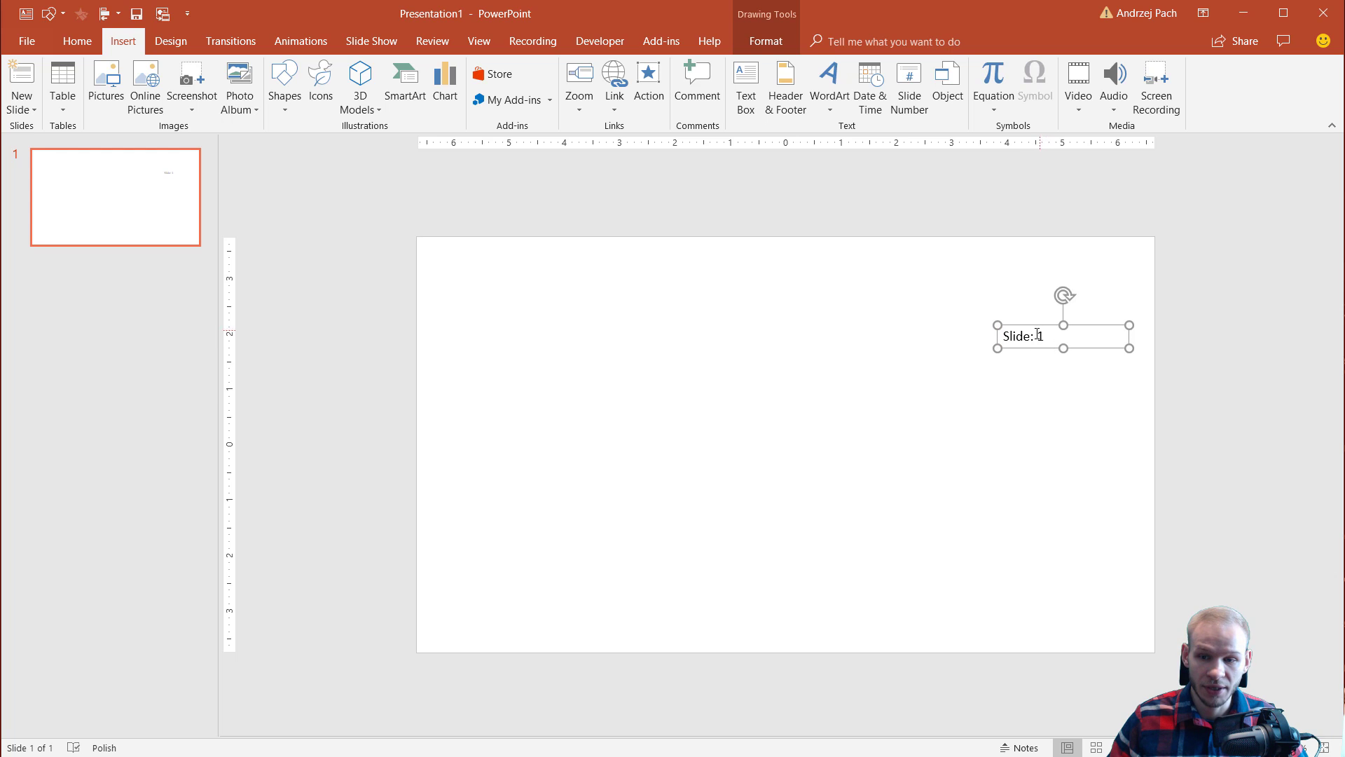
left_click(1043, 338)
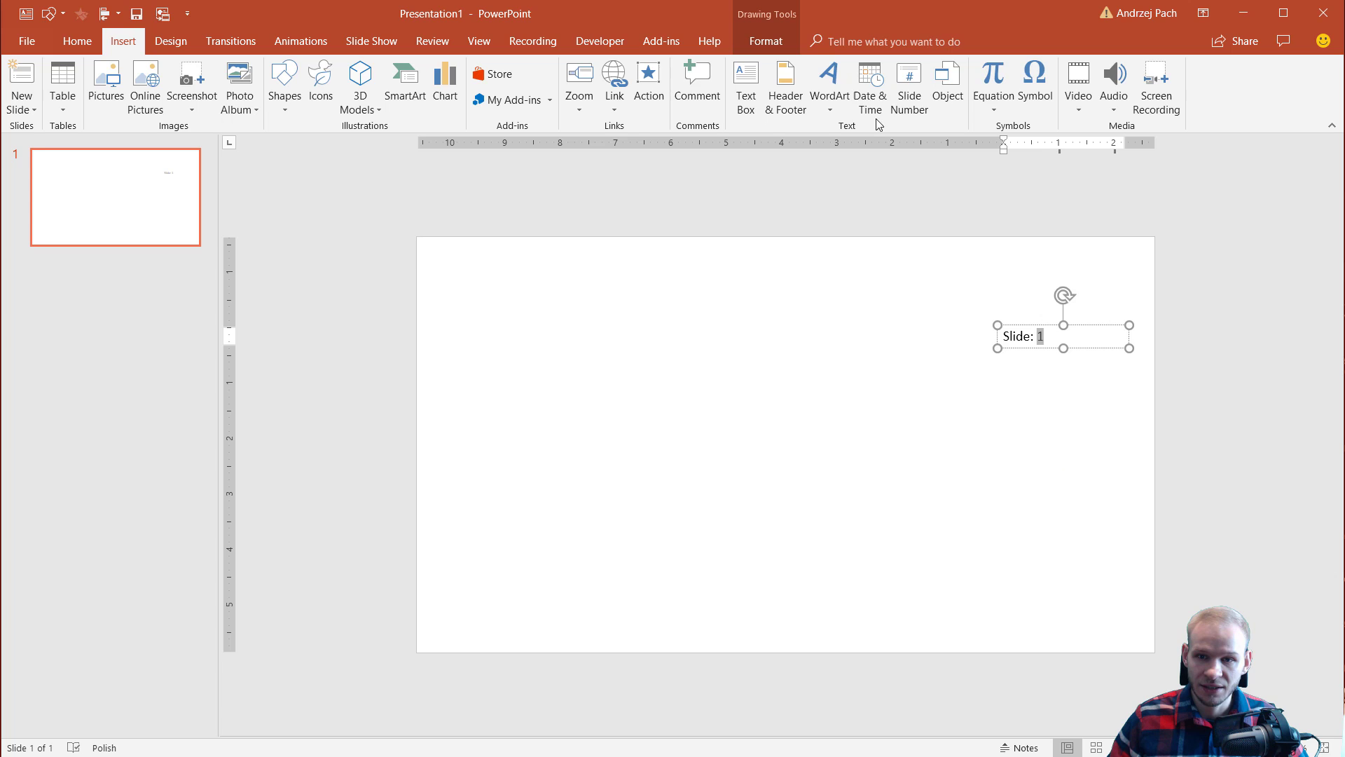
left_click(1066, 457)
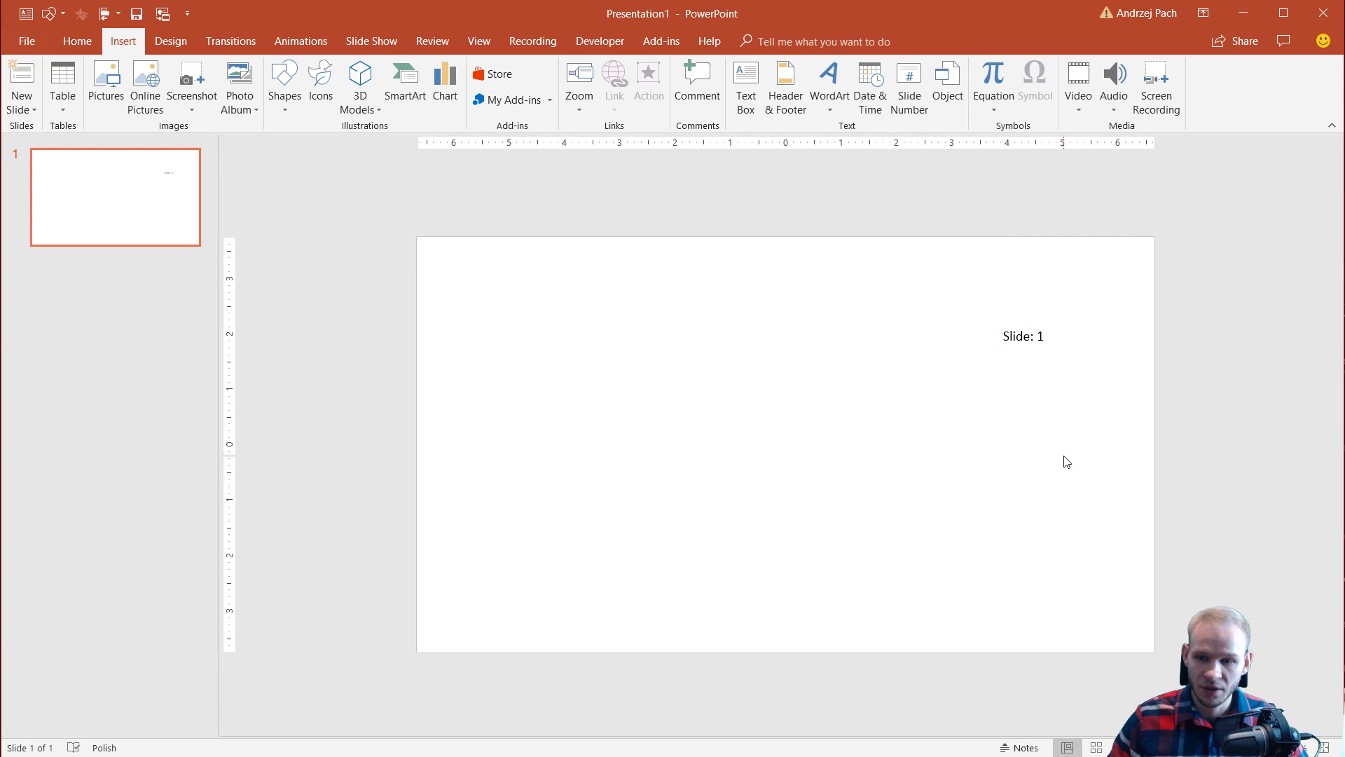
Step: Paste copies as slides 2–5 and paste extra number fields into slide 5's box
key("ctrl+v")
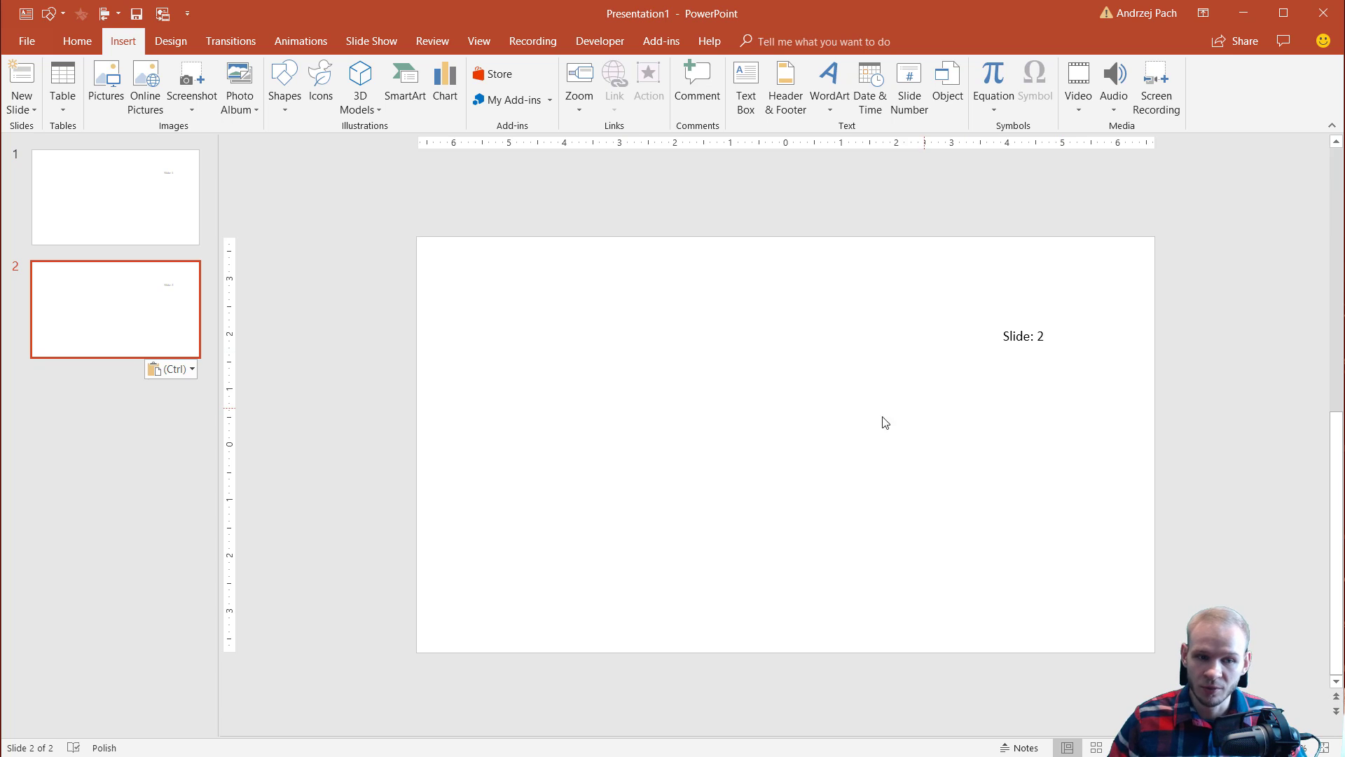
key("ctrl+v")
key("ctrl+v")
key("ctrl+v")
left_click(1043, 334)
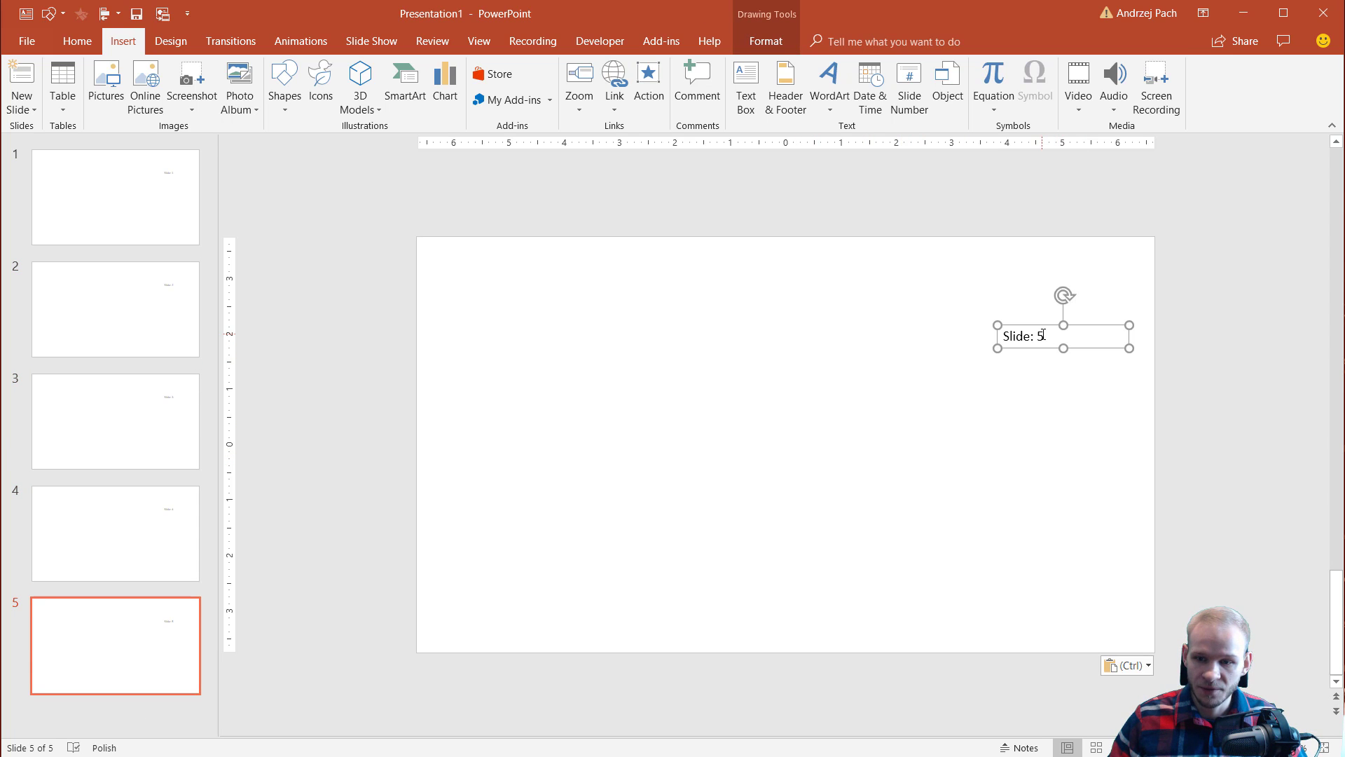
key("ctrl+v")
key("ctrl+v")
key("ctrl+v")
key("ctrl+v")
key("ctrl+v")
key("ctrl+v")
key("ctrl+v")
key("ctrl+v")
key("ctrl+v")
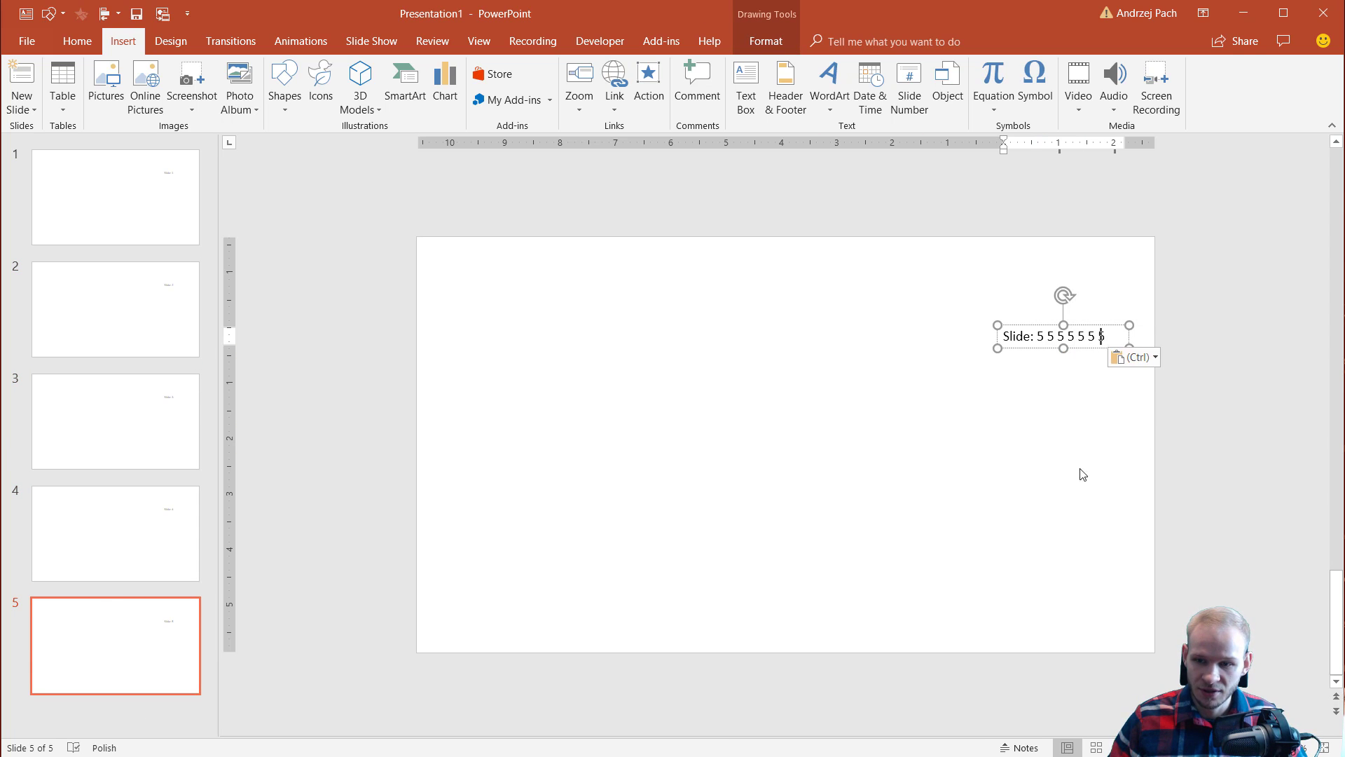
left_click(829, 519)
Step: Paste slides 6 through 8 from slide 5 and select slide 8's number box
left_click(115, 650)
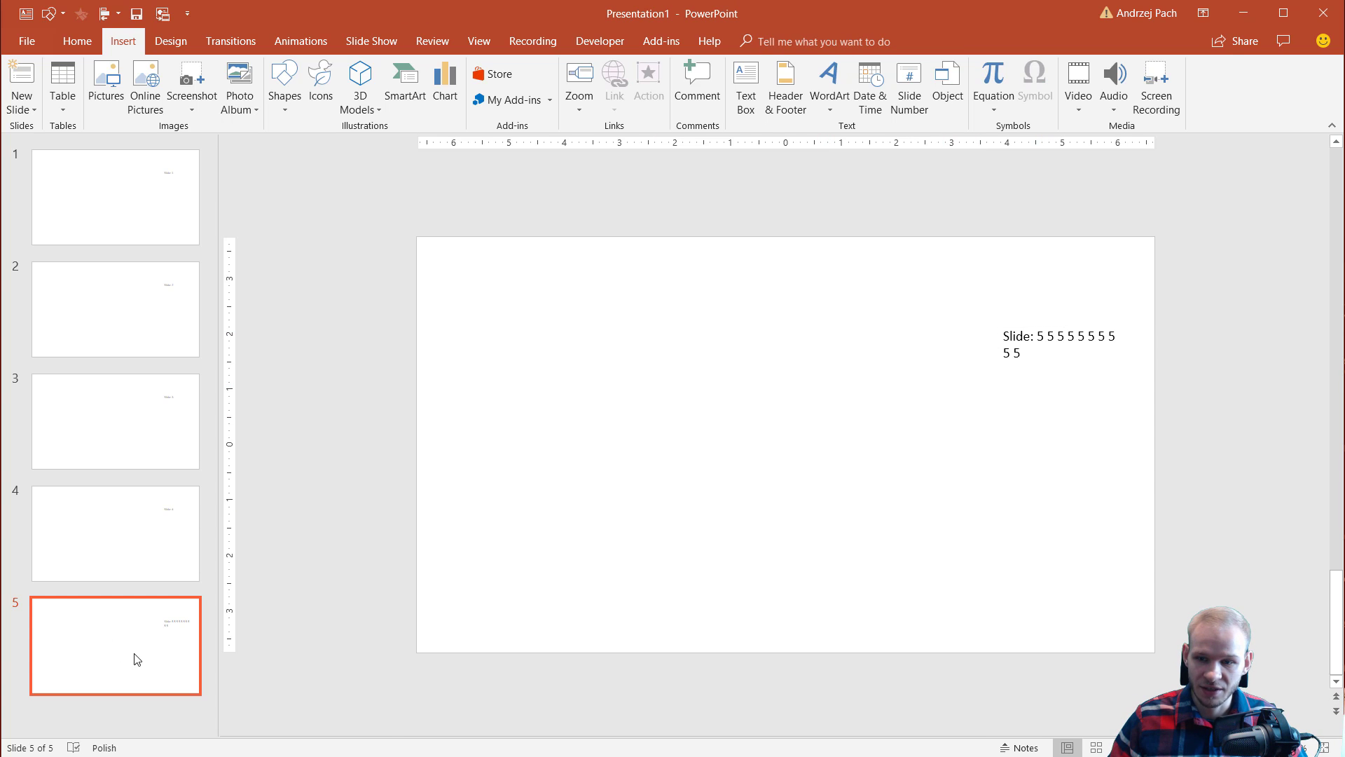
key("ctrl+v")
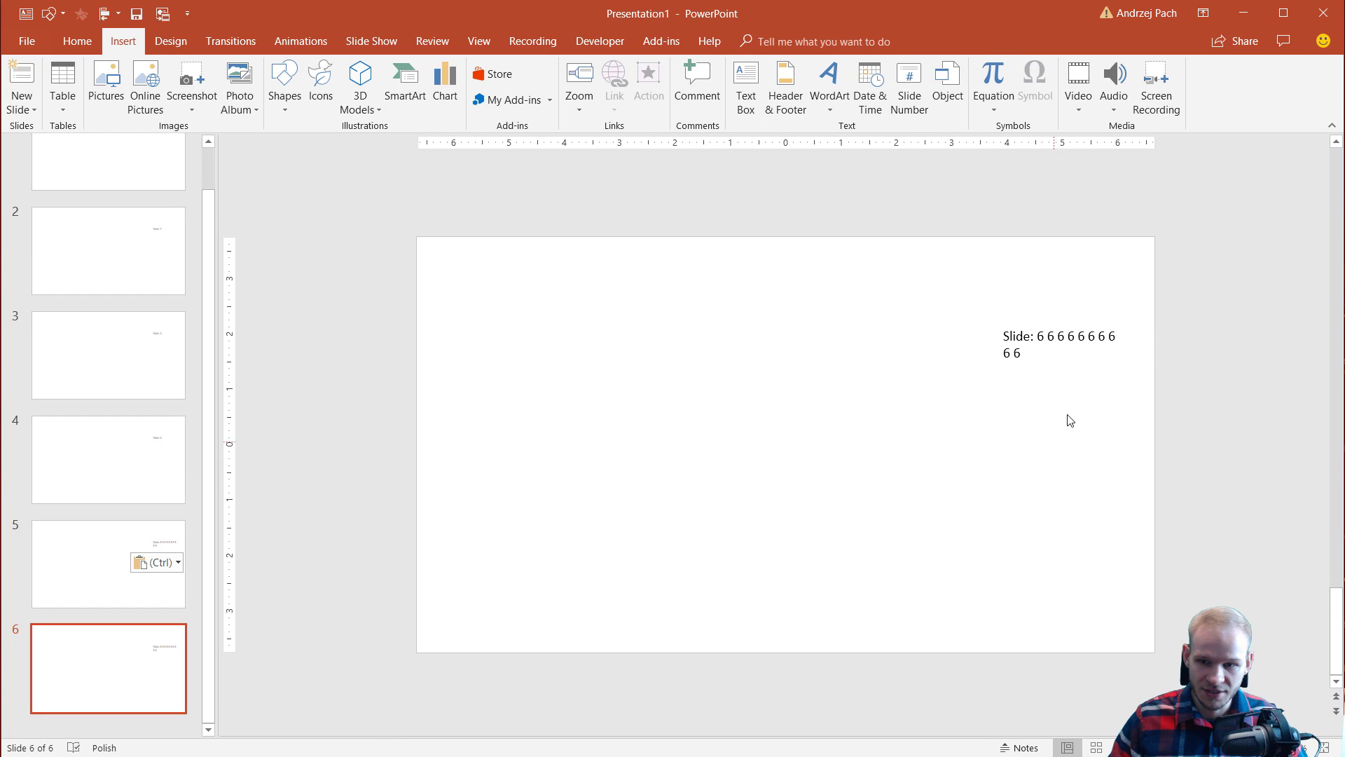
key("ctrl+v")
key("ctrl+v")
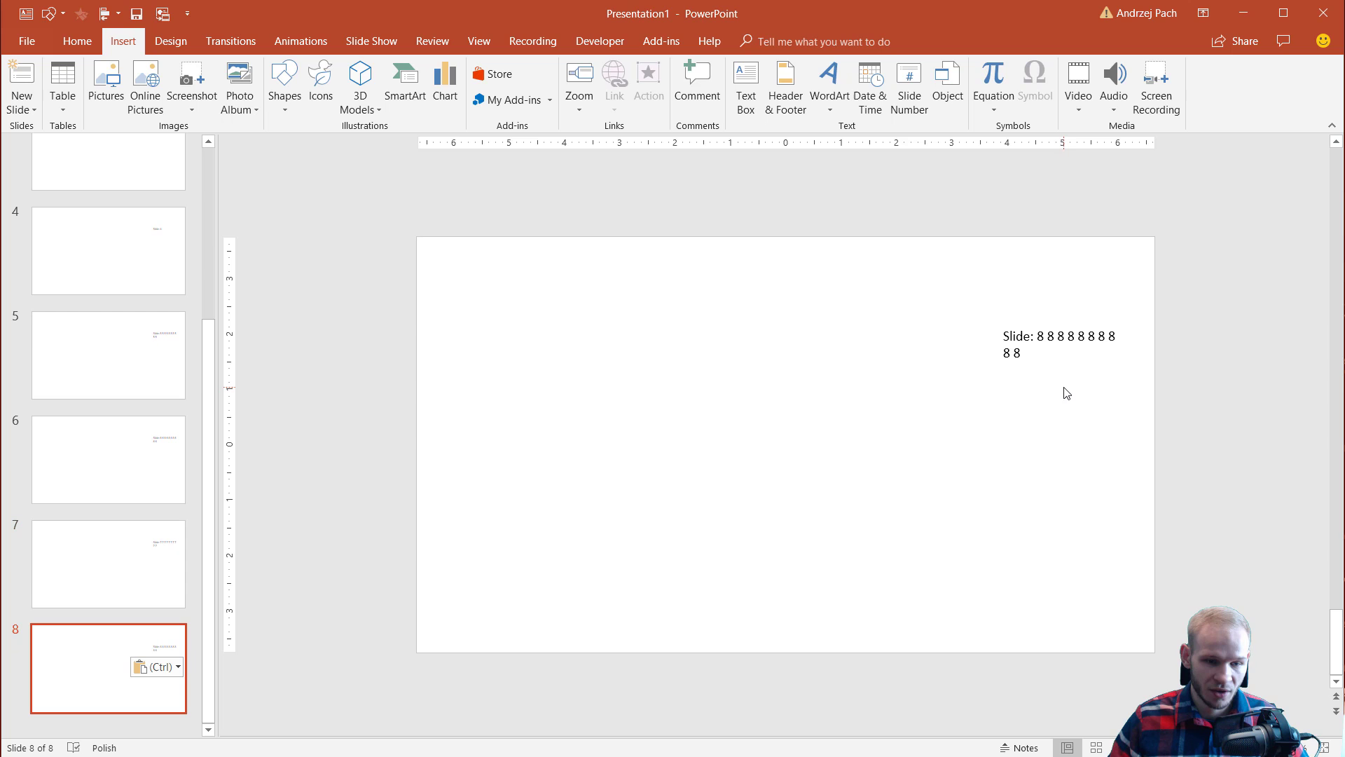
left_click(1066, 324)
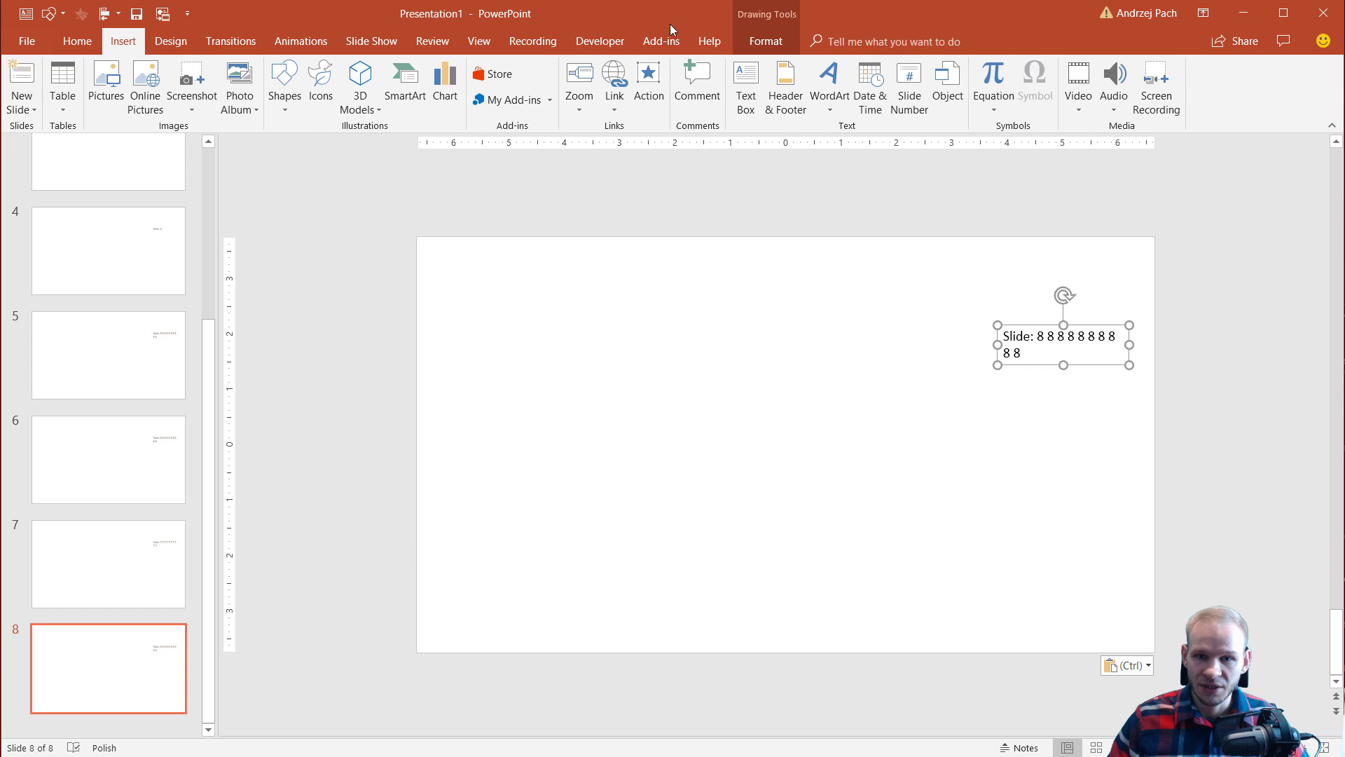
left_click(779, 38)
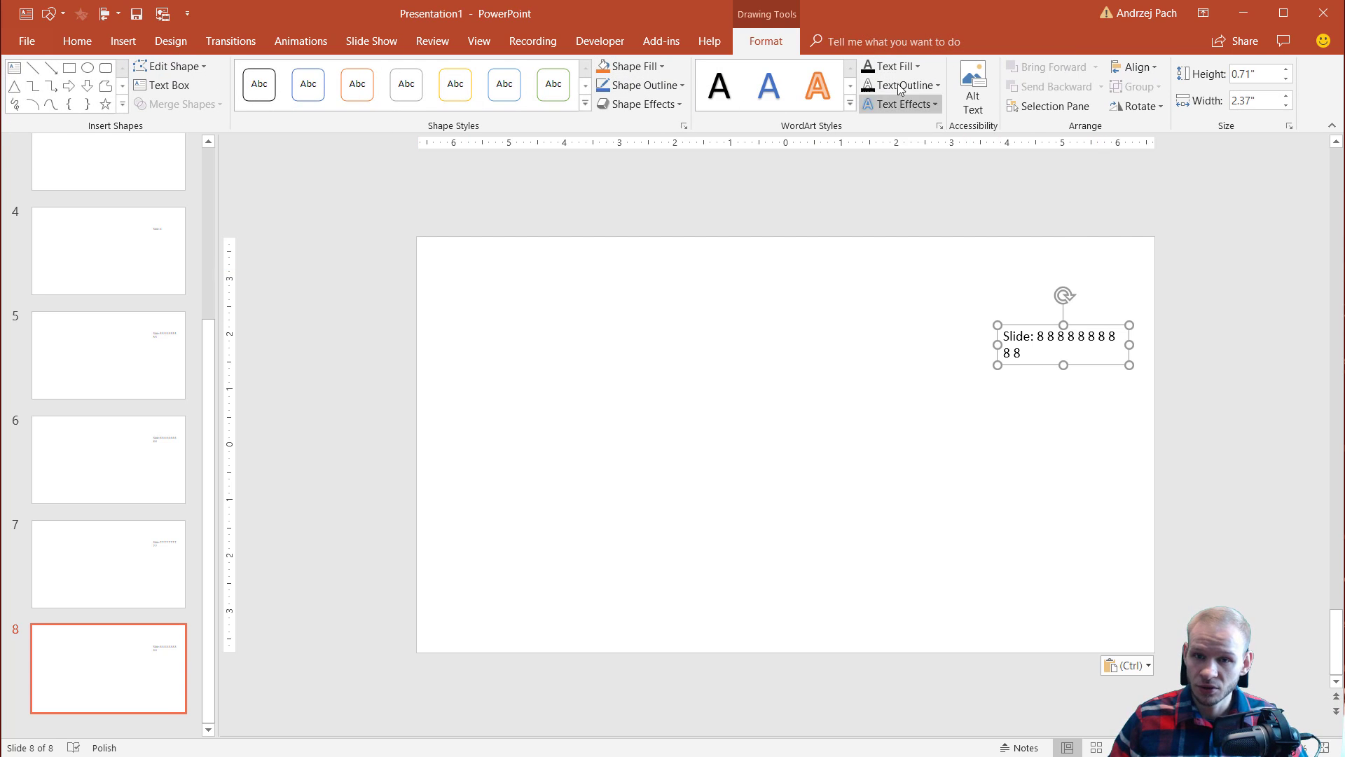
Step: Format slide 8's number box in Bauhaus 93 at size 66
left_click(77, 40)
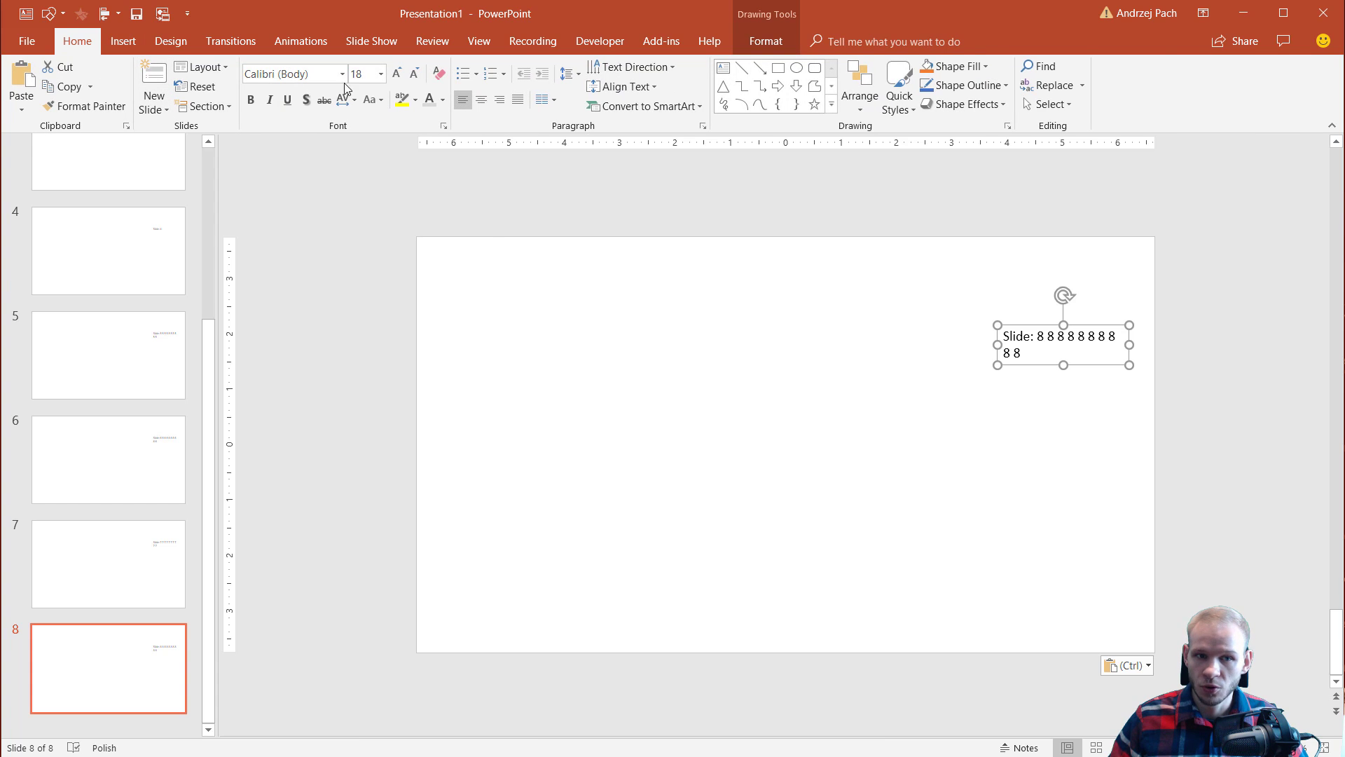
left_click(342, 74)
scroll(350, 364, "up", 2)
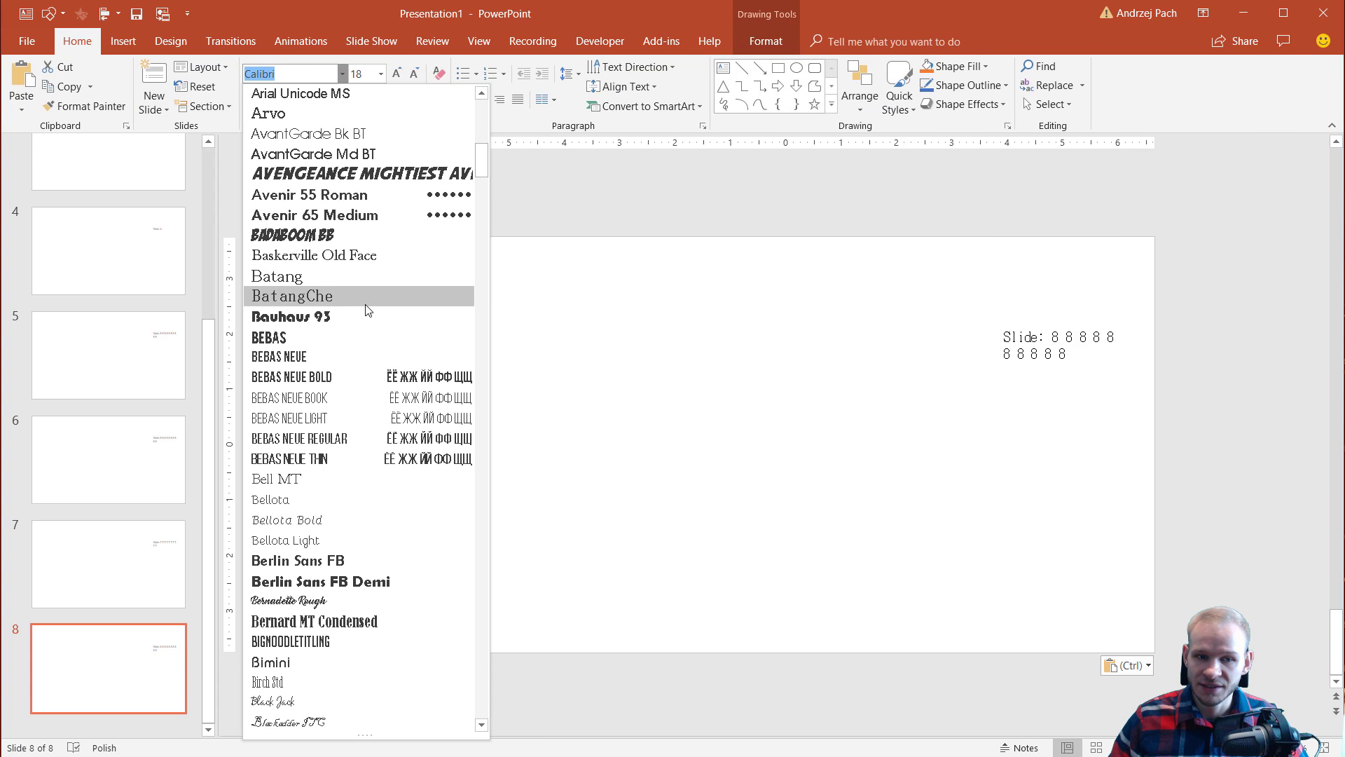
left_click(351, 316)
key("ctrl+bracketright")
key("ctrl+bracketright")
key("ctrl+bracketright")
key("ctrl+bracketright")
key("ctrl+bracketright")
key("ctrl+bracketright")
key("ctrl+bracketright")
key("ctrl+bracketright")
key("ctrl+bracketright")
key("ctrl+bracketright")
key("ctrl+bracketright")
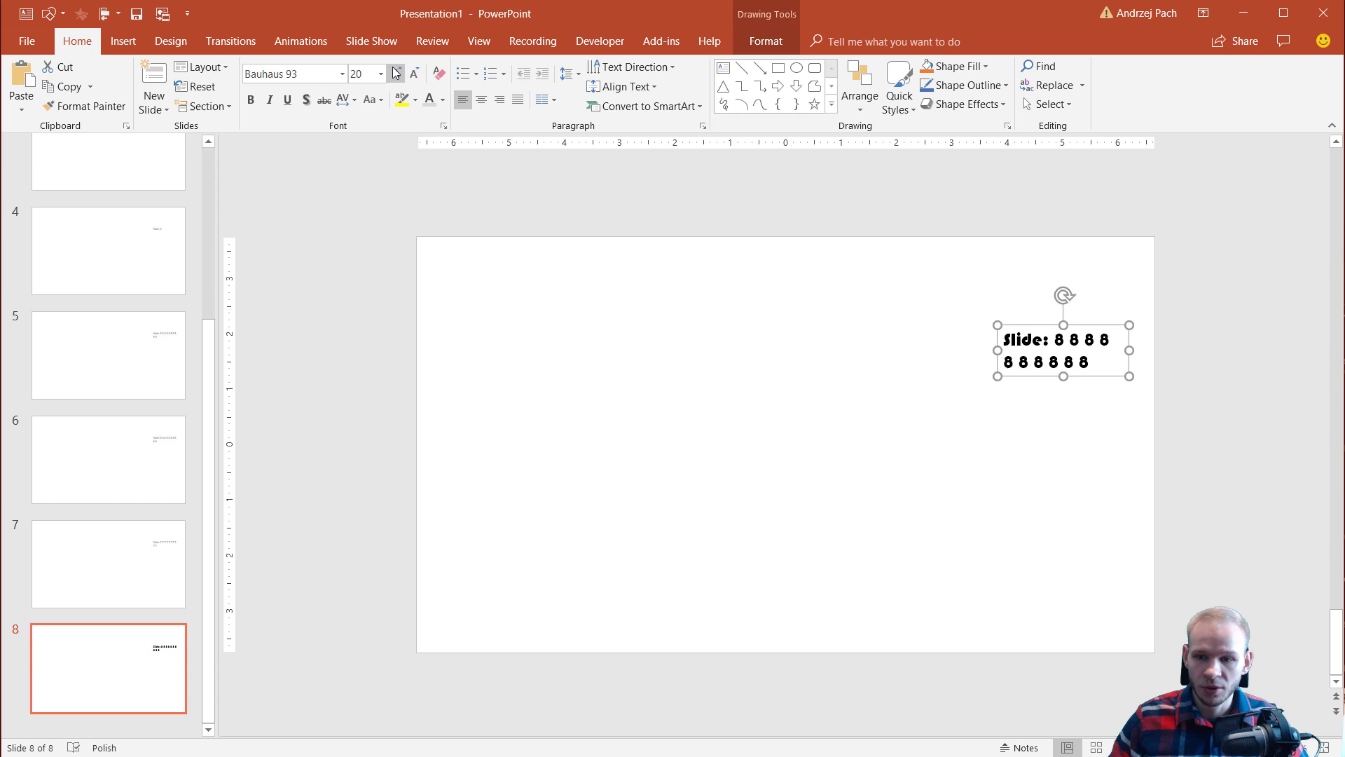
Step: Replace the box's text with "8 of 10", removing "Slide:" and the repeated numbers
left_click(1072, 604)
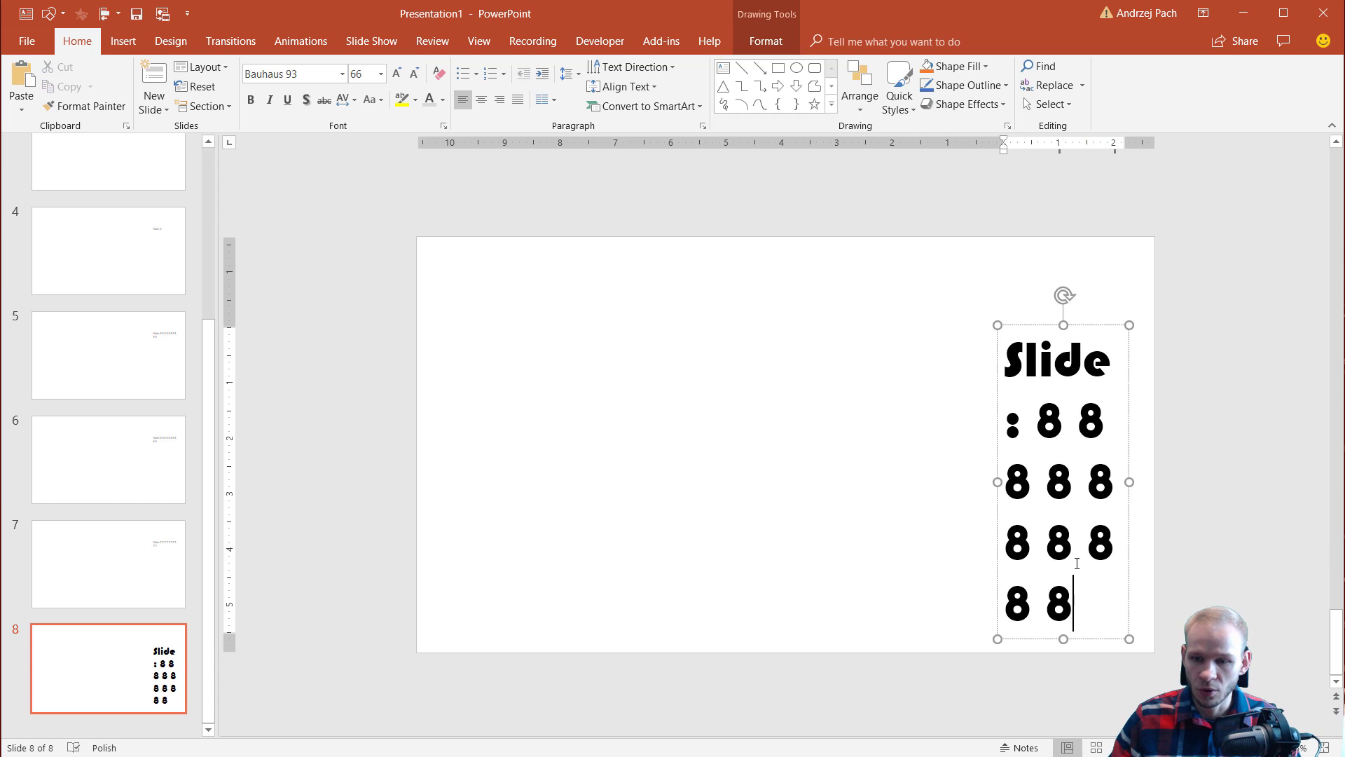
left_click_drag(1072, 603, 1075, 422)
key("BackSpace")
key("Escape")
key("Escape")
left_click(1040, 356)
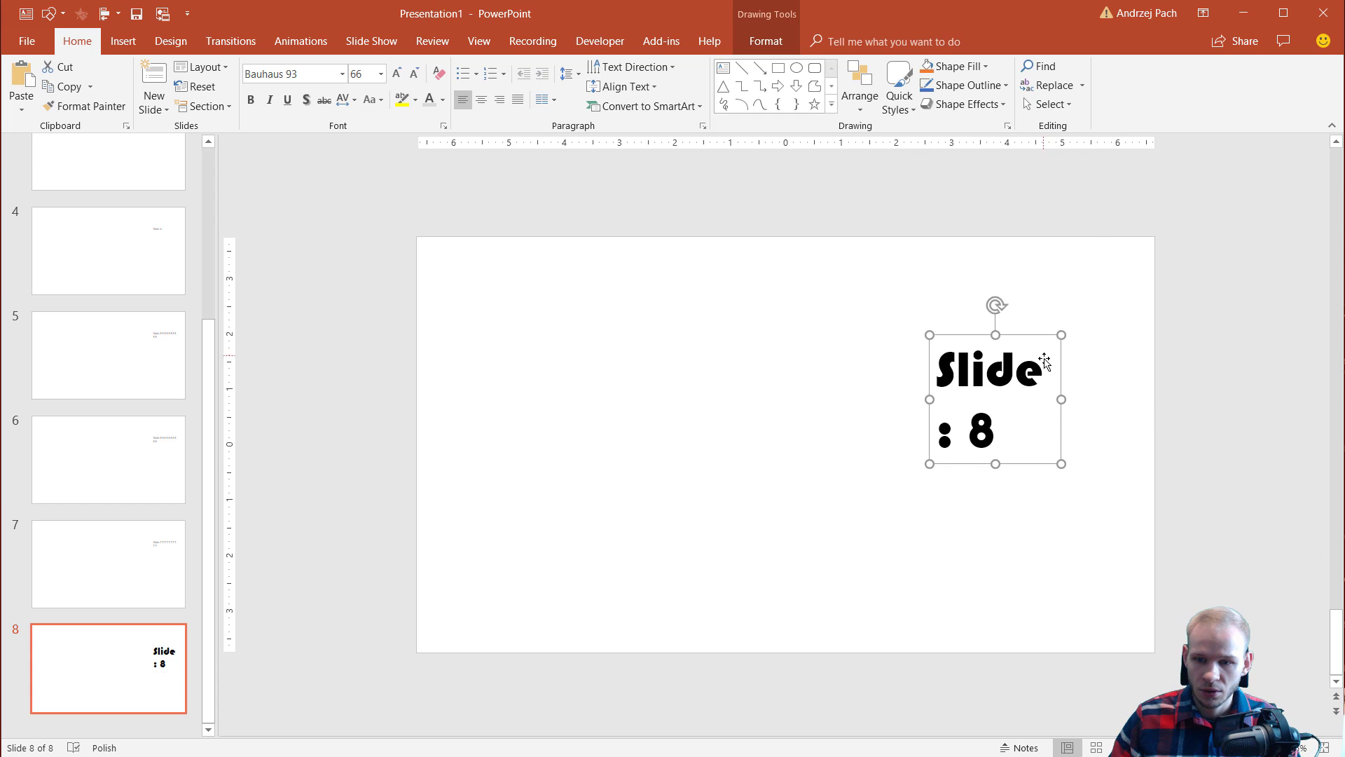
left_click_drag(1024, 358, 937, 357)
key("BackSpace")
key("Delete")
key("Delete")
key("Delete")
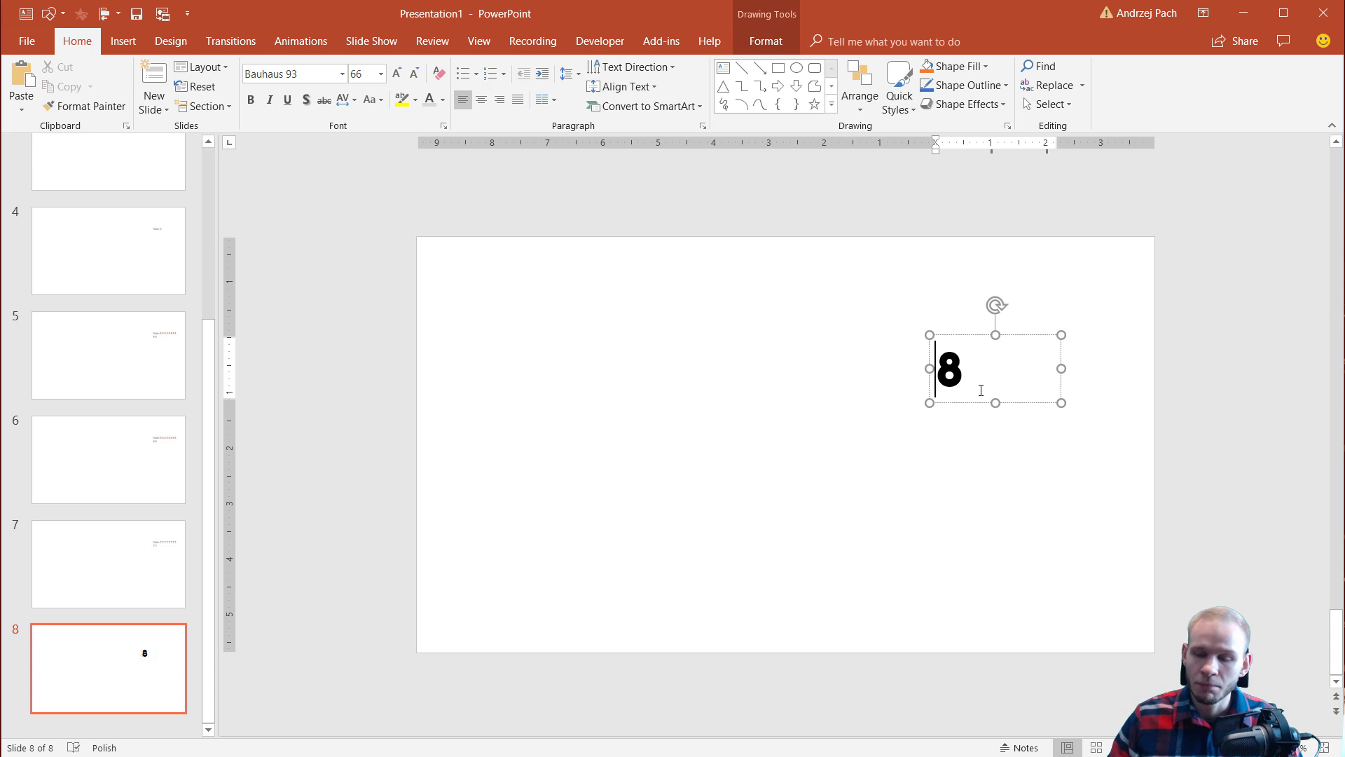
key("End")
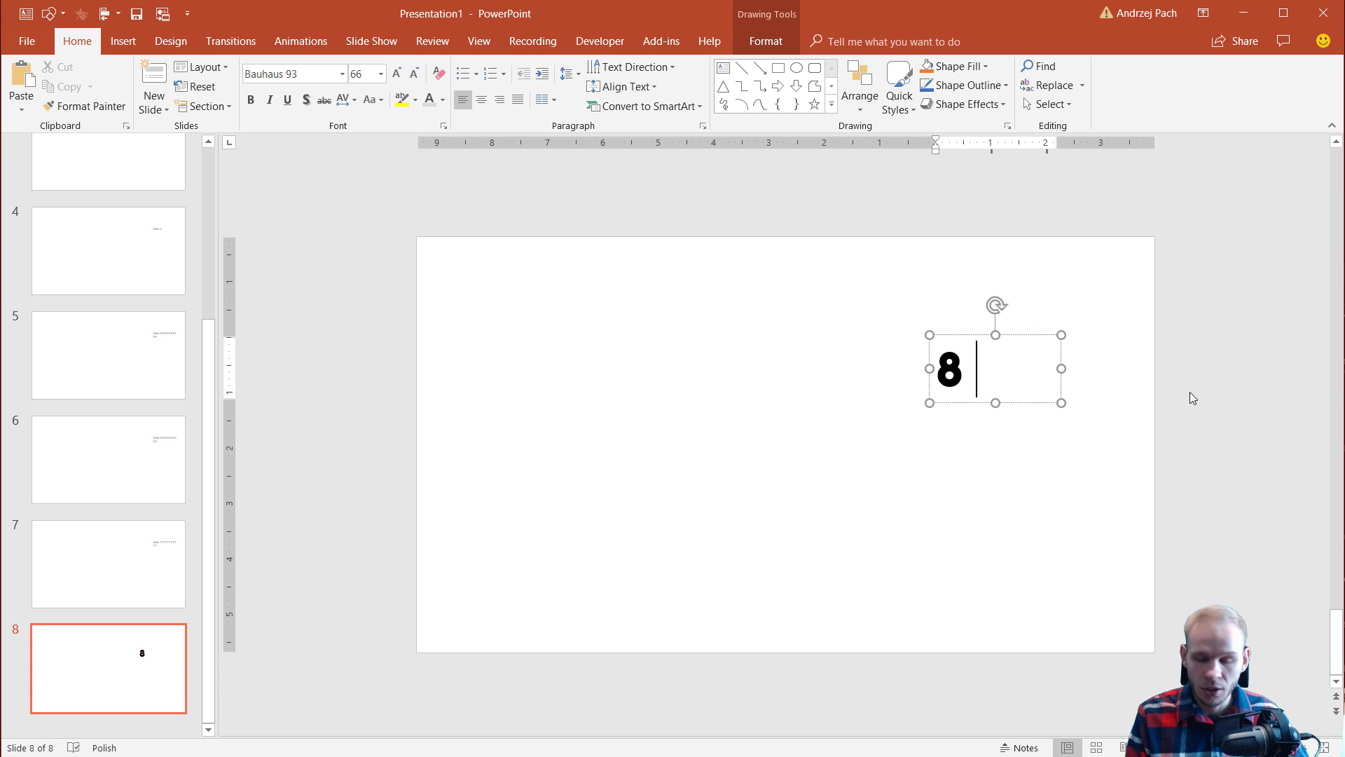
type("of 10")
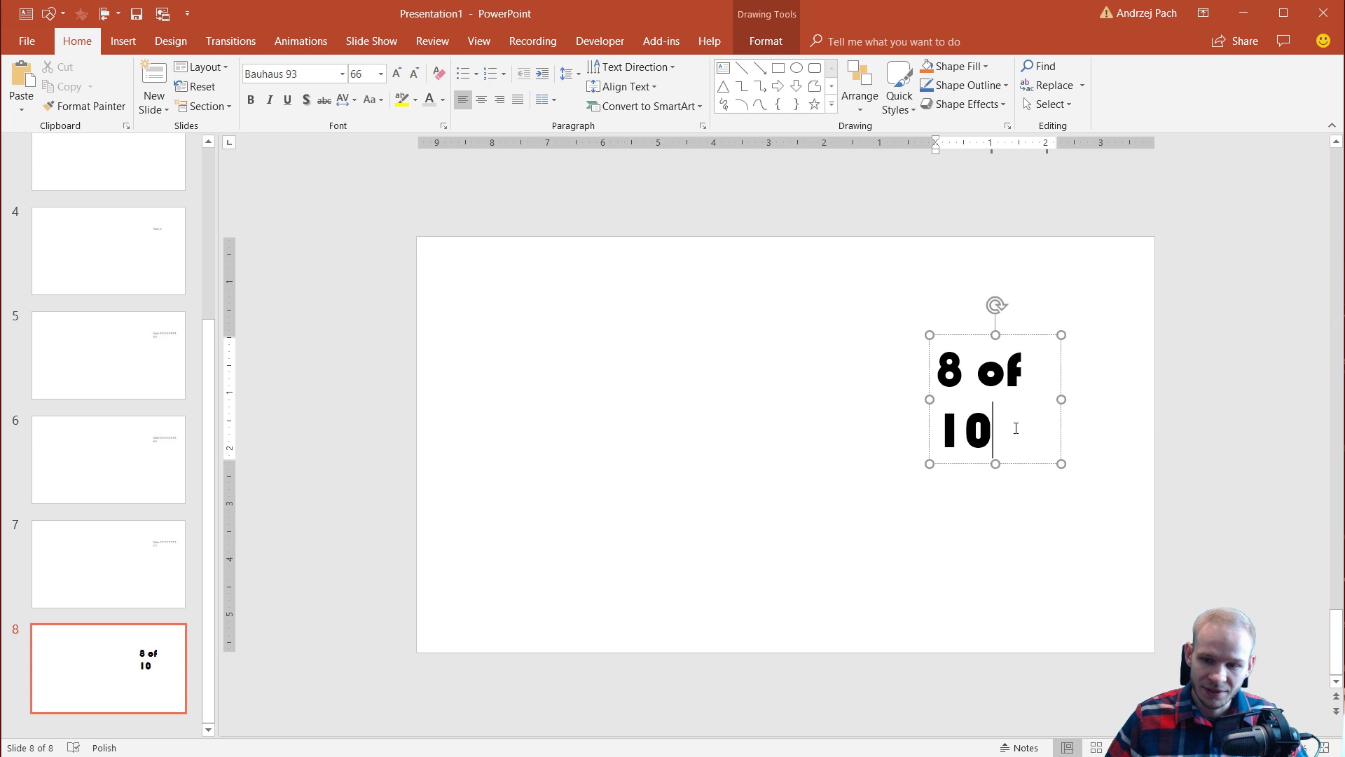
Step: Widen the box so "8 of 10" fits on one line and place it top-right
left_click_drag(1016, 428, 971, 430)
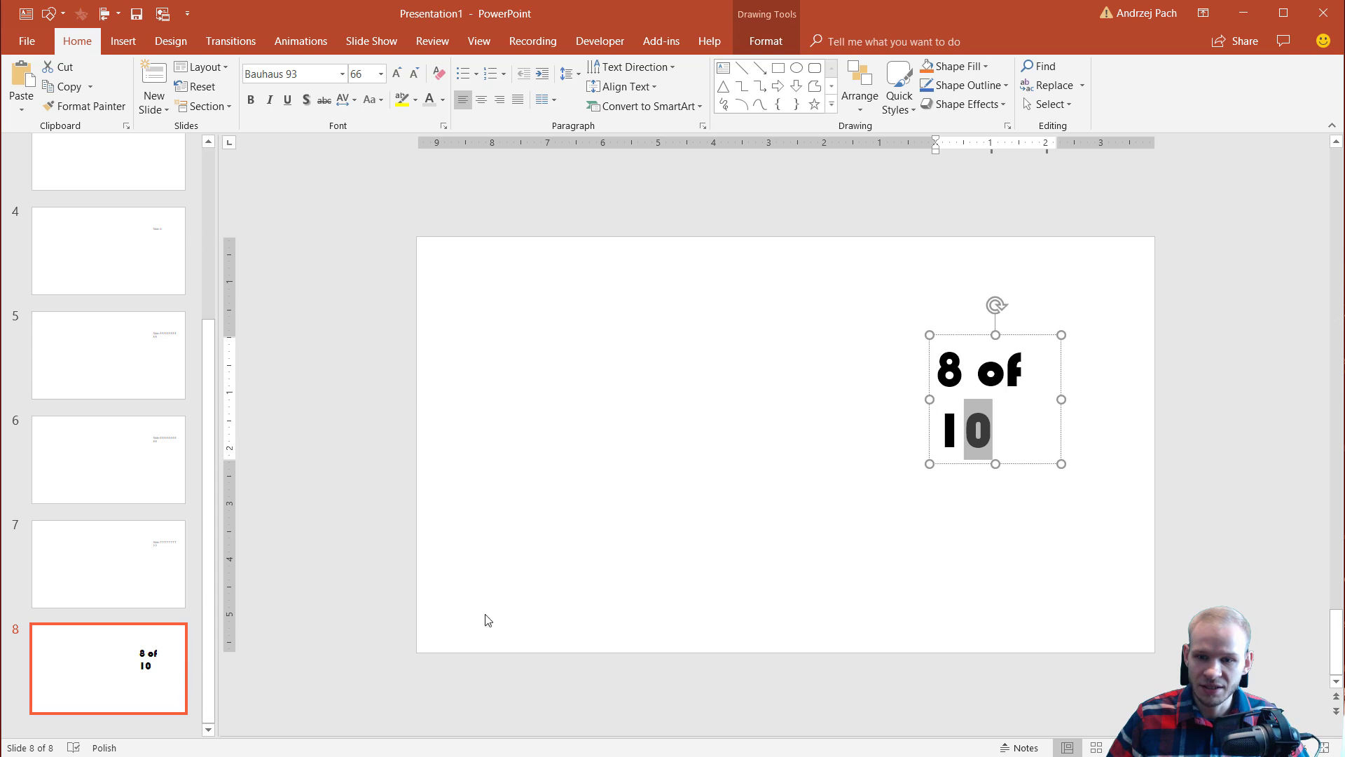
left_click_drag(932, 399, 973, 351)
left_click(849, 468)
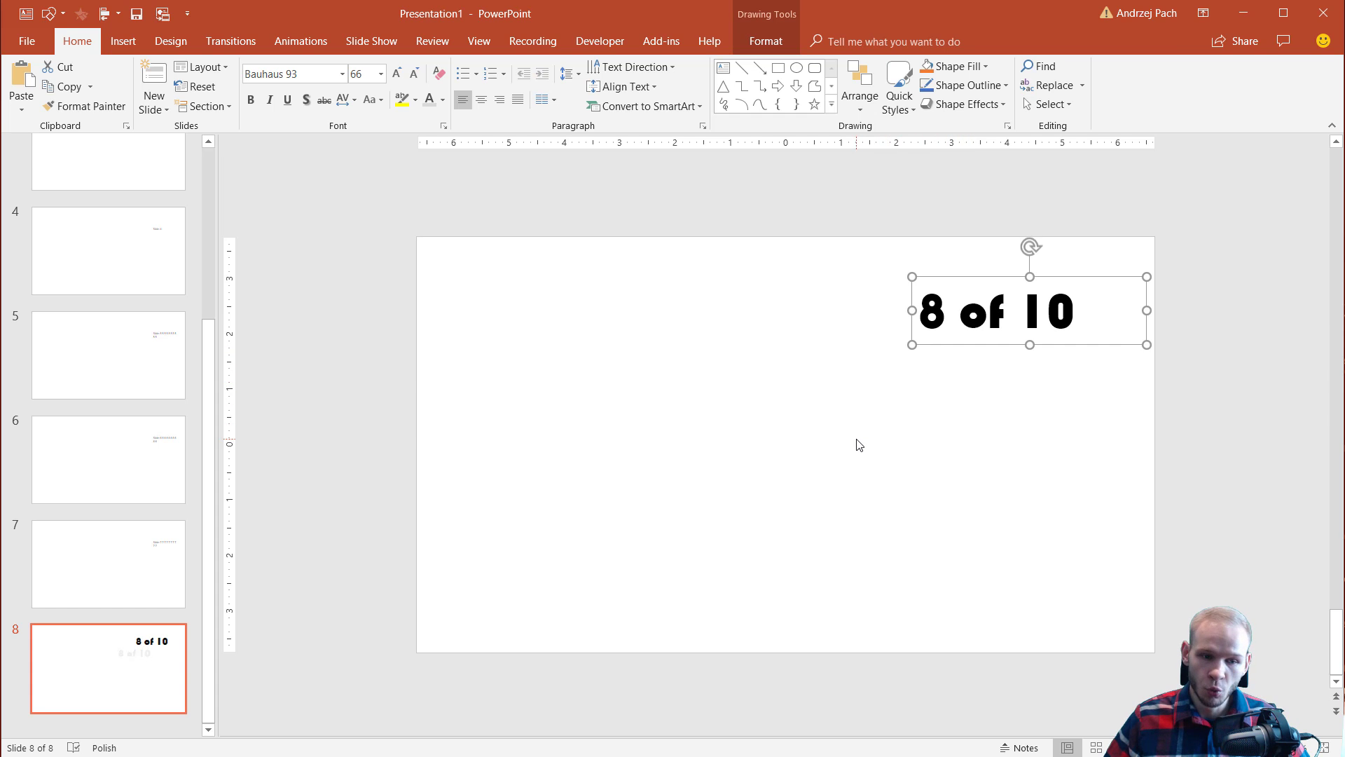
left_click(550, 596)
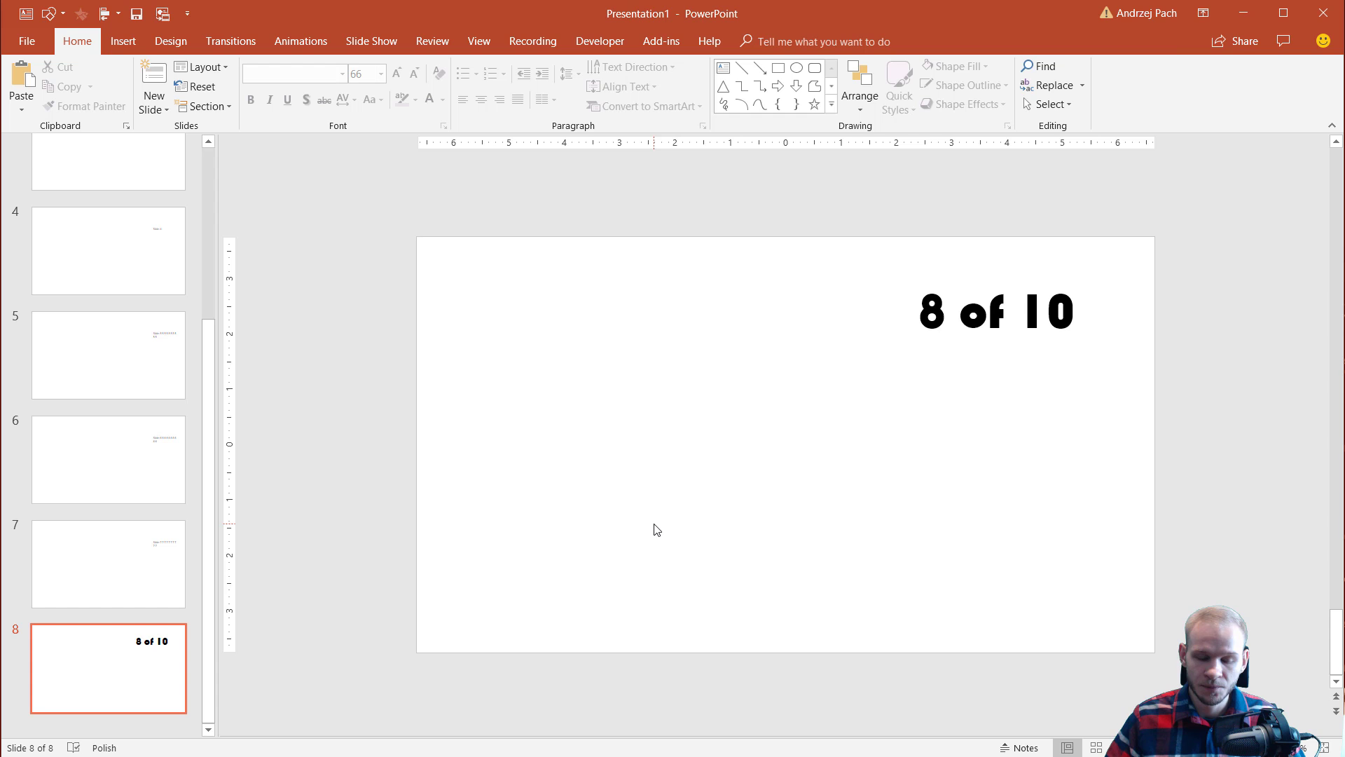
Step: Go to slide 6 and look through its layout choices without changing anything
left_click(70, 483)
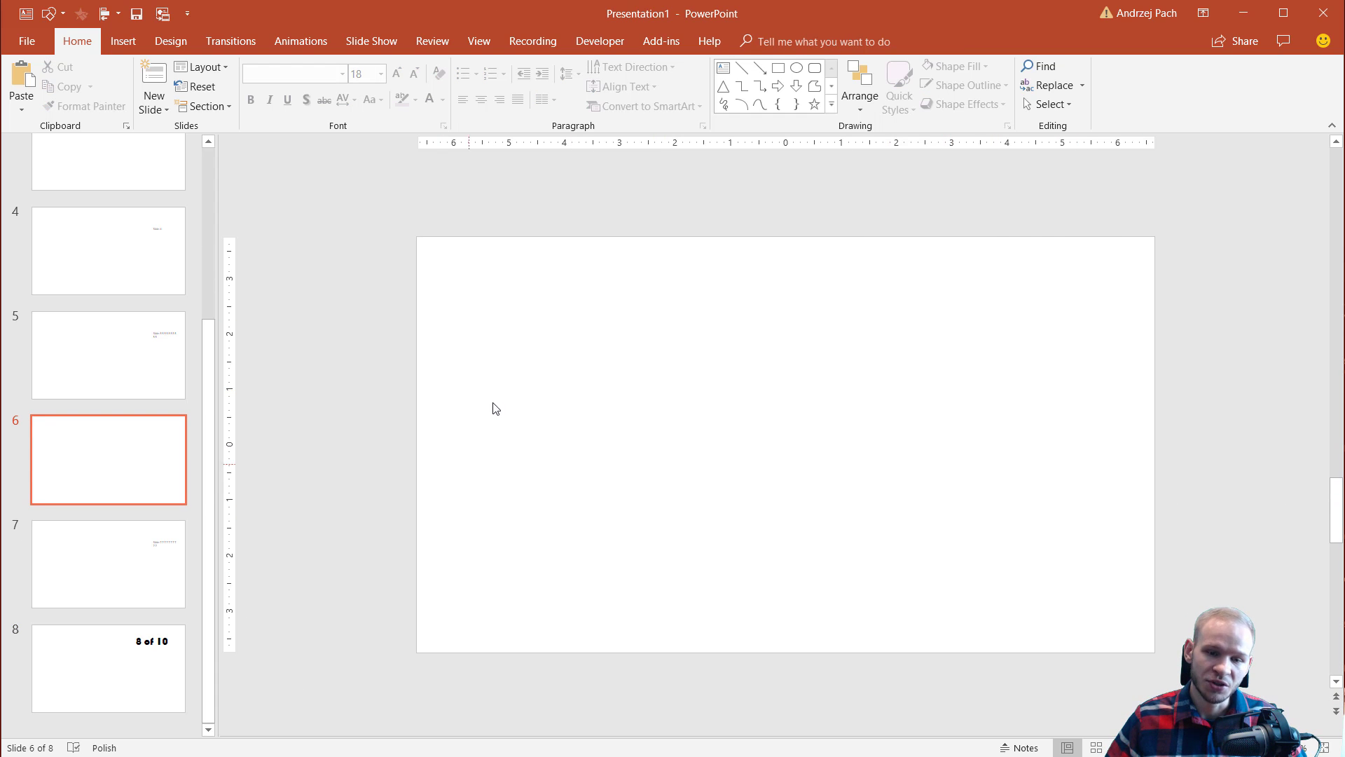
right_click(502, 375)
mouse_move(591, 433)
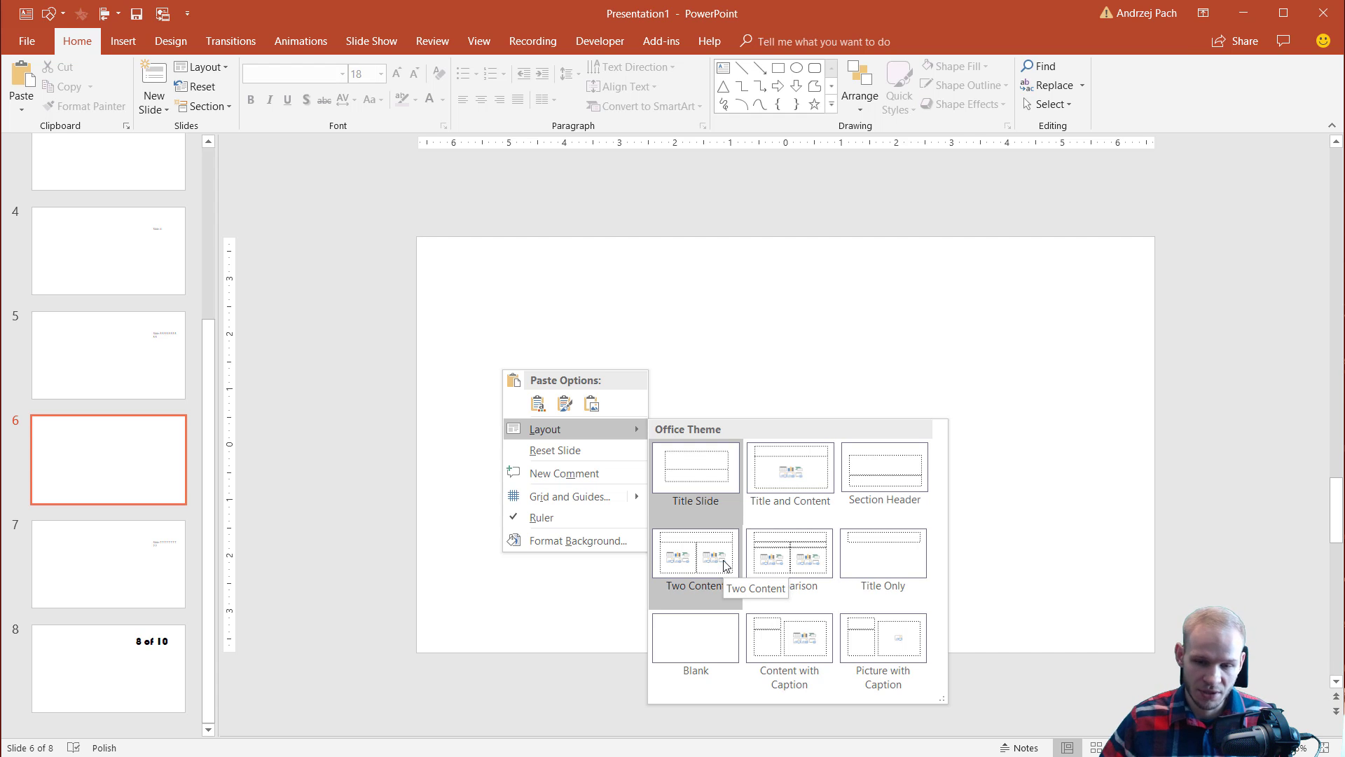
left_click(859, 347)
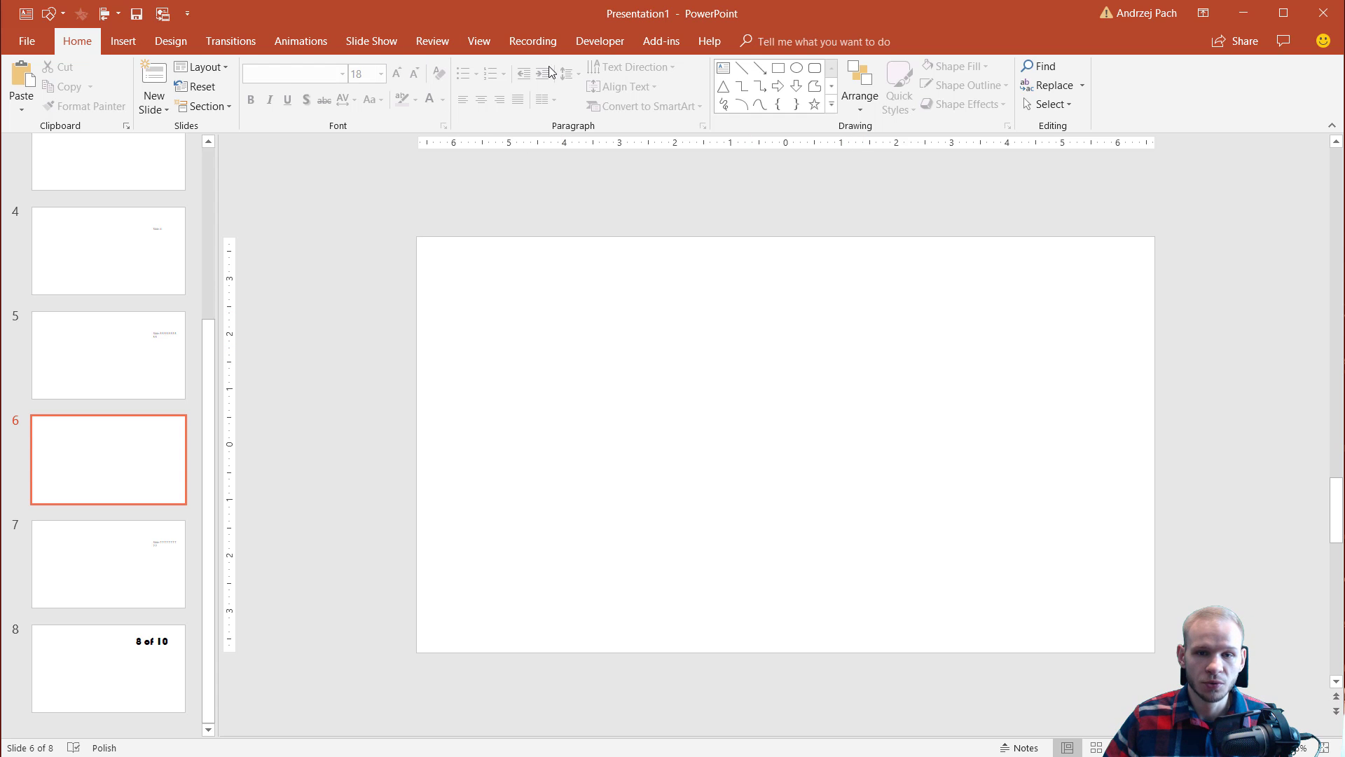
left_click(482, 41)
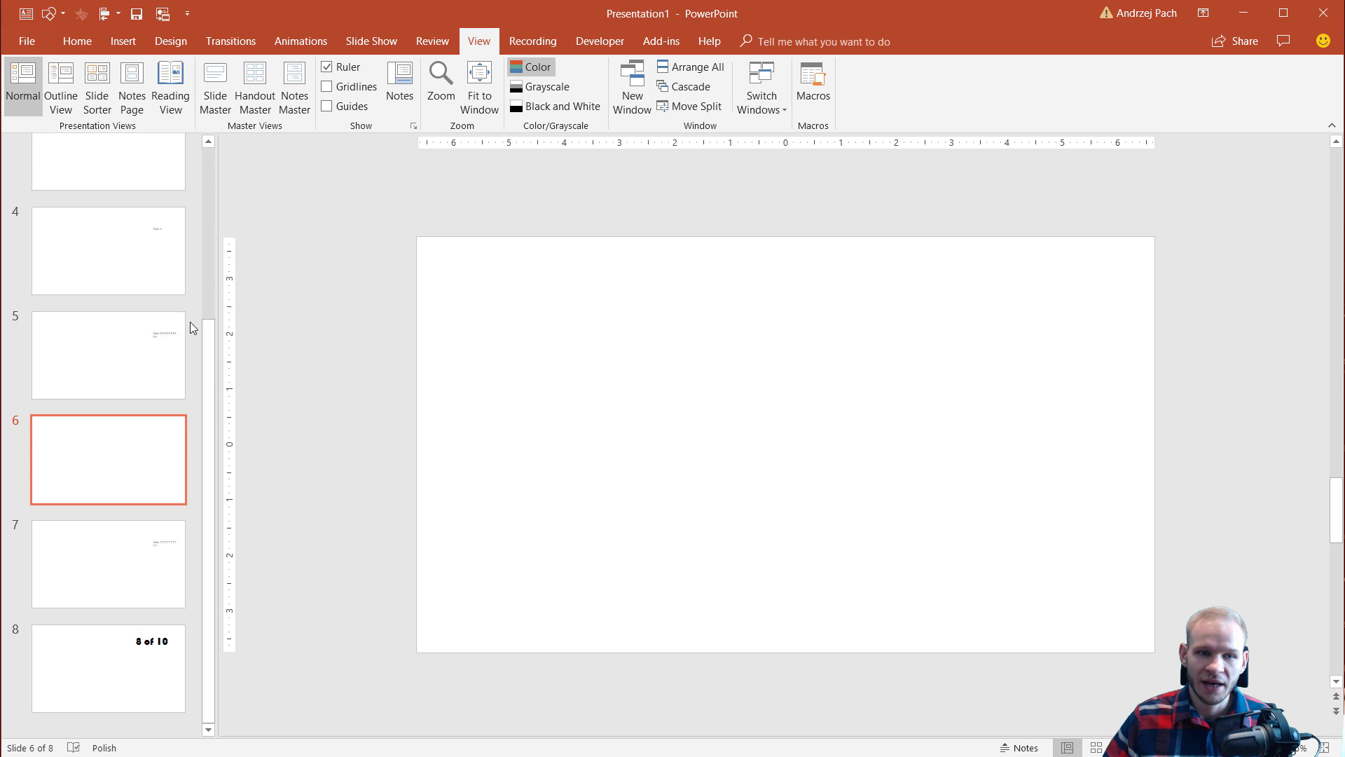
Step: Enter Slide Master view and select the slide master, then the Title Slide layout
left_click(216, 98)
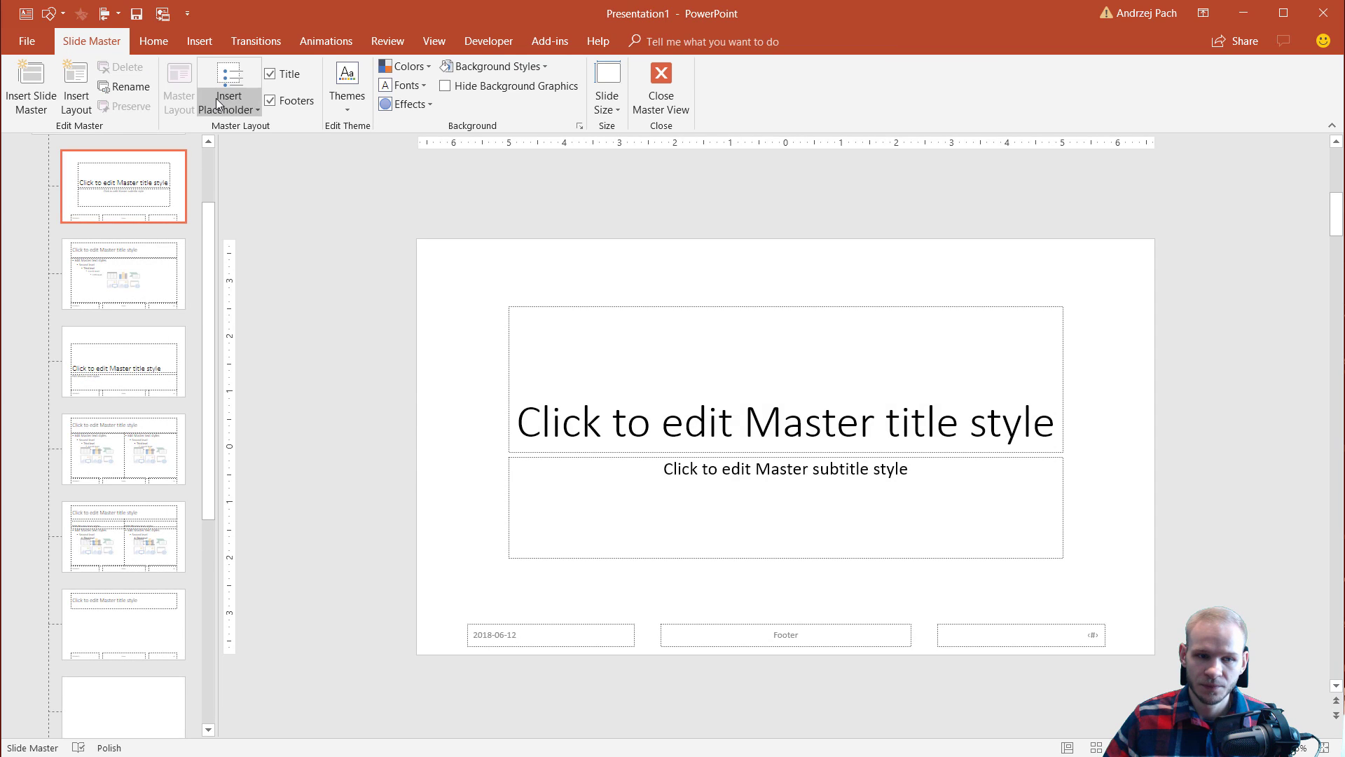
scroll(122, 310, "up", 2)
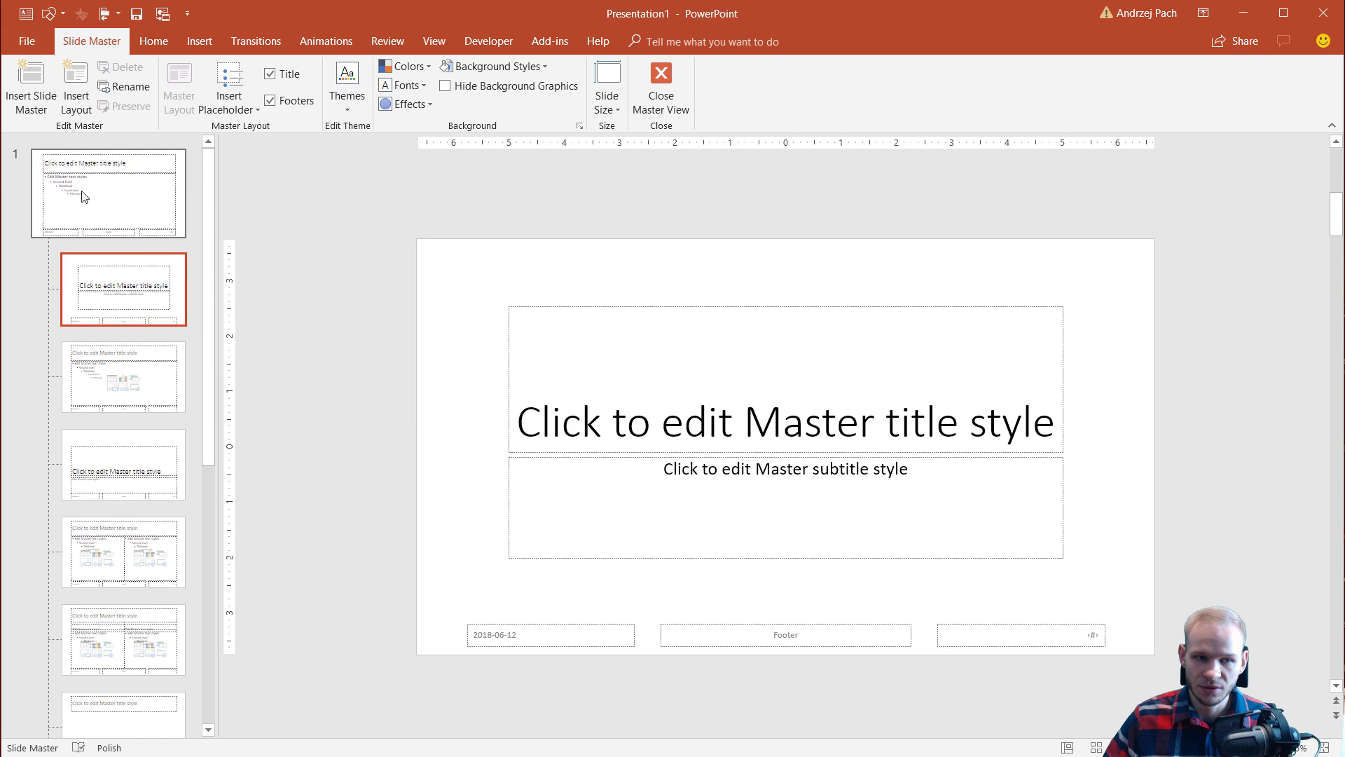
left_click(82, 196)
left_click(113, 292)
scroll(117, 314, "down", 3)
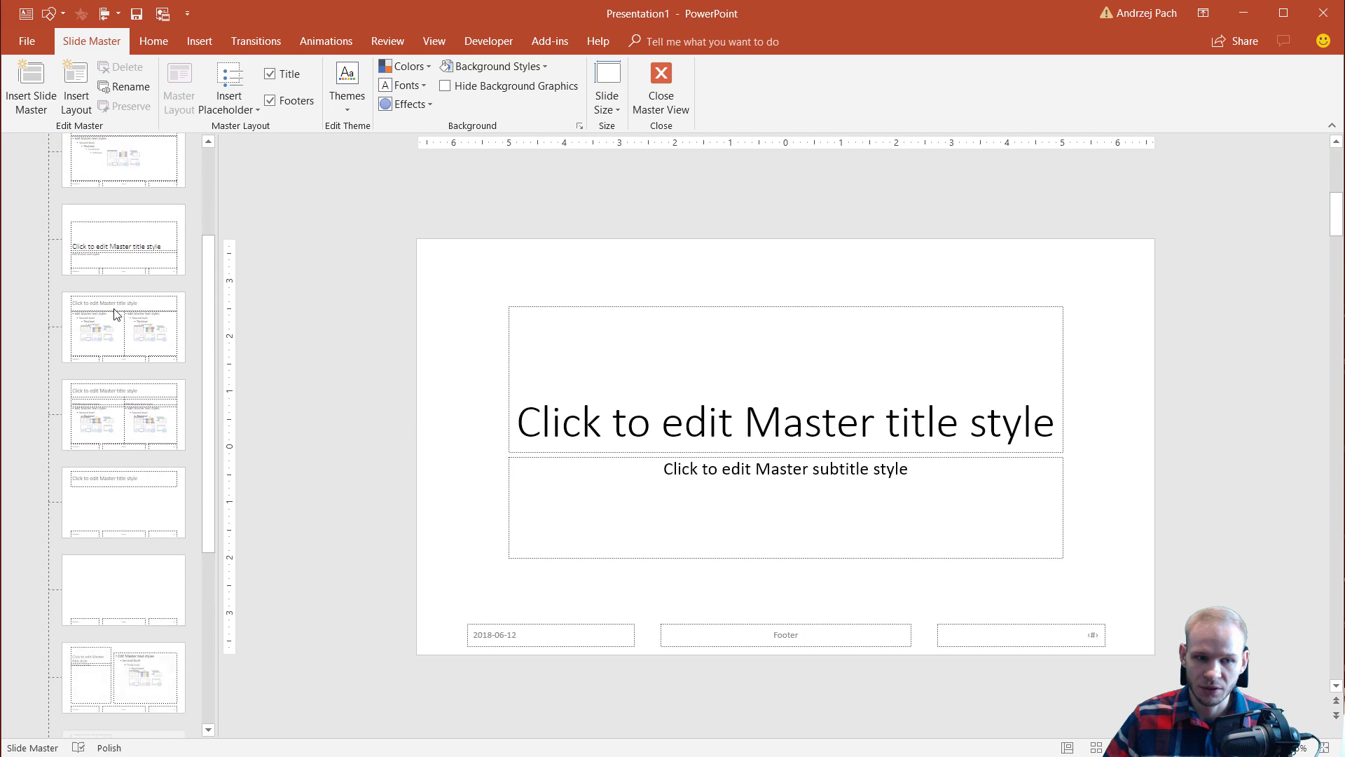
scroll(116, 315, "down", 1)
Step: Insert a new layout and delete its title placeholder, keeping only the footers
right_click(98, 348)
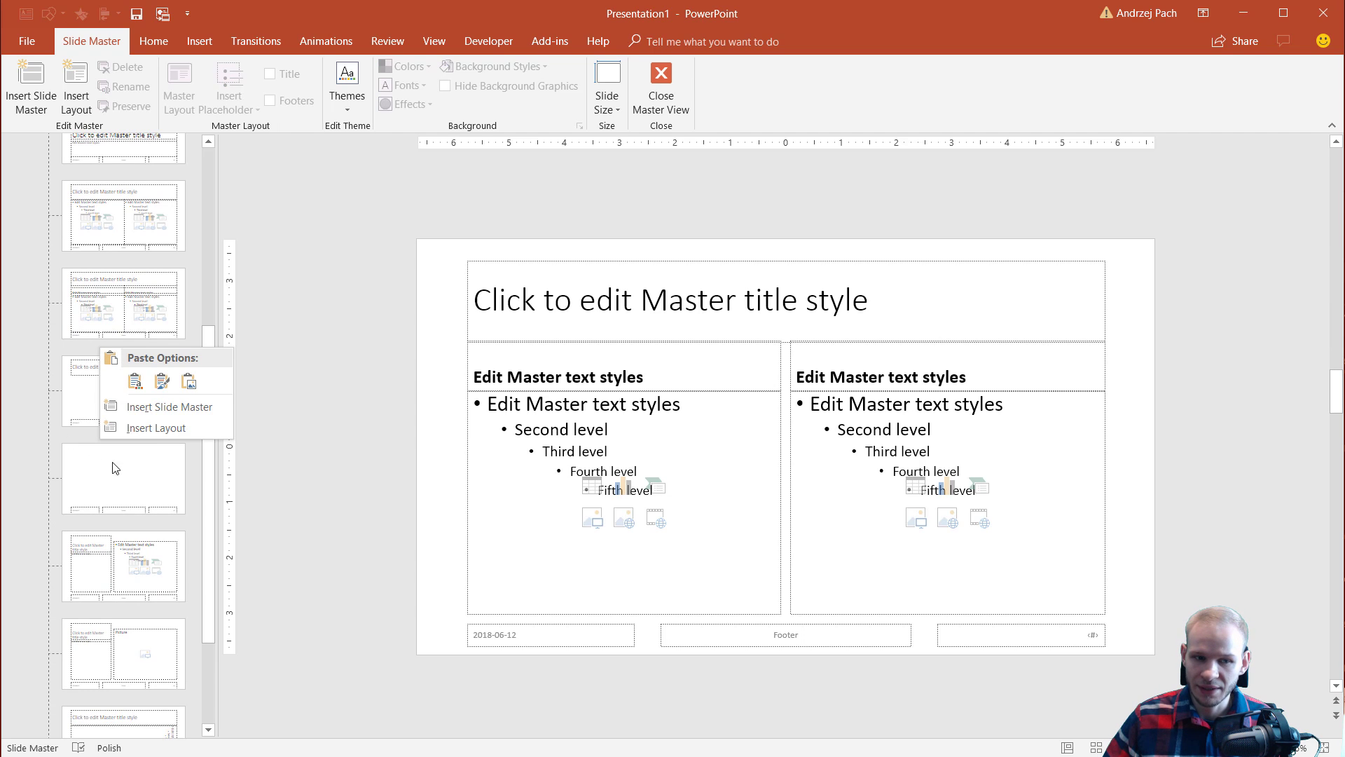
left_click(155, 427)
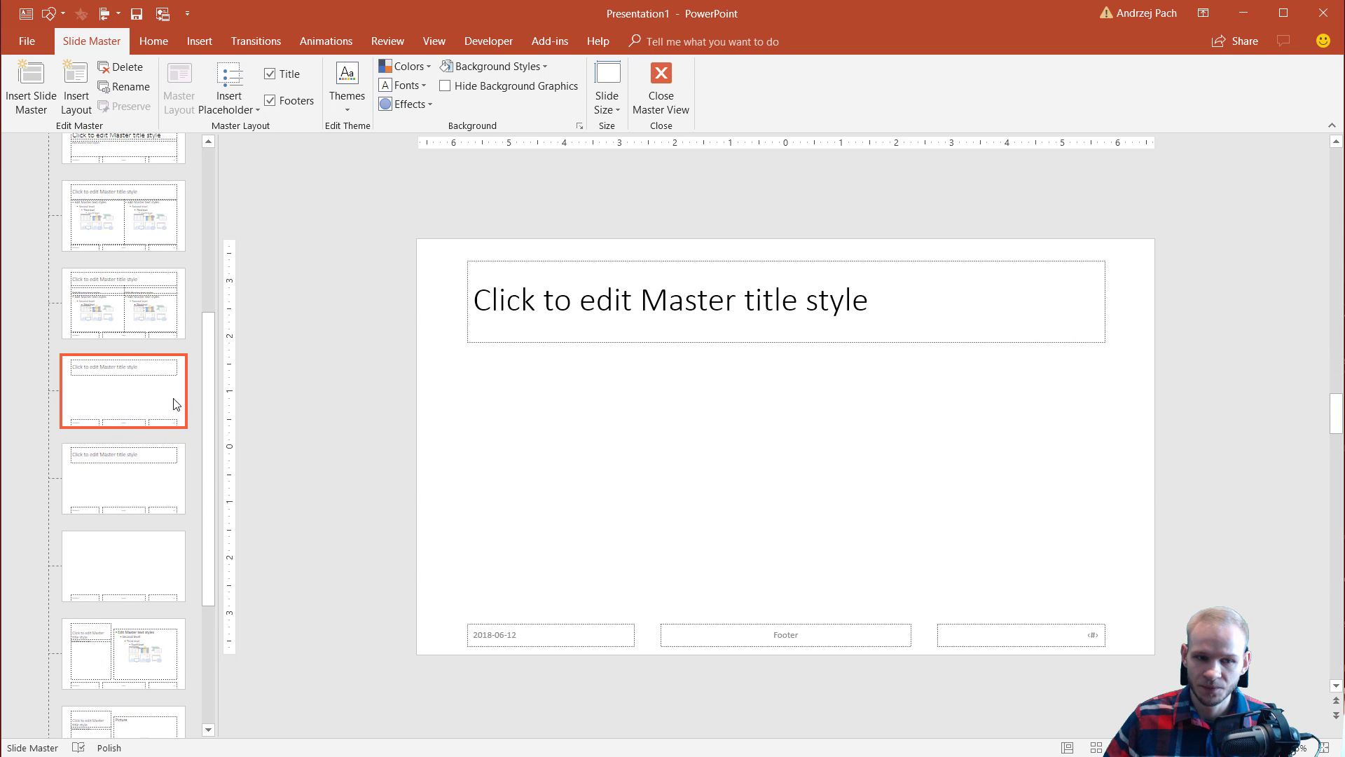
left_click_drag(399, 205, 1303, 491)
key("Delete")
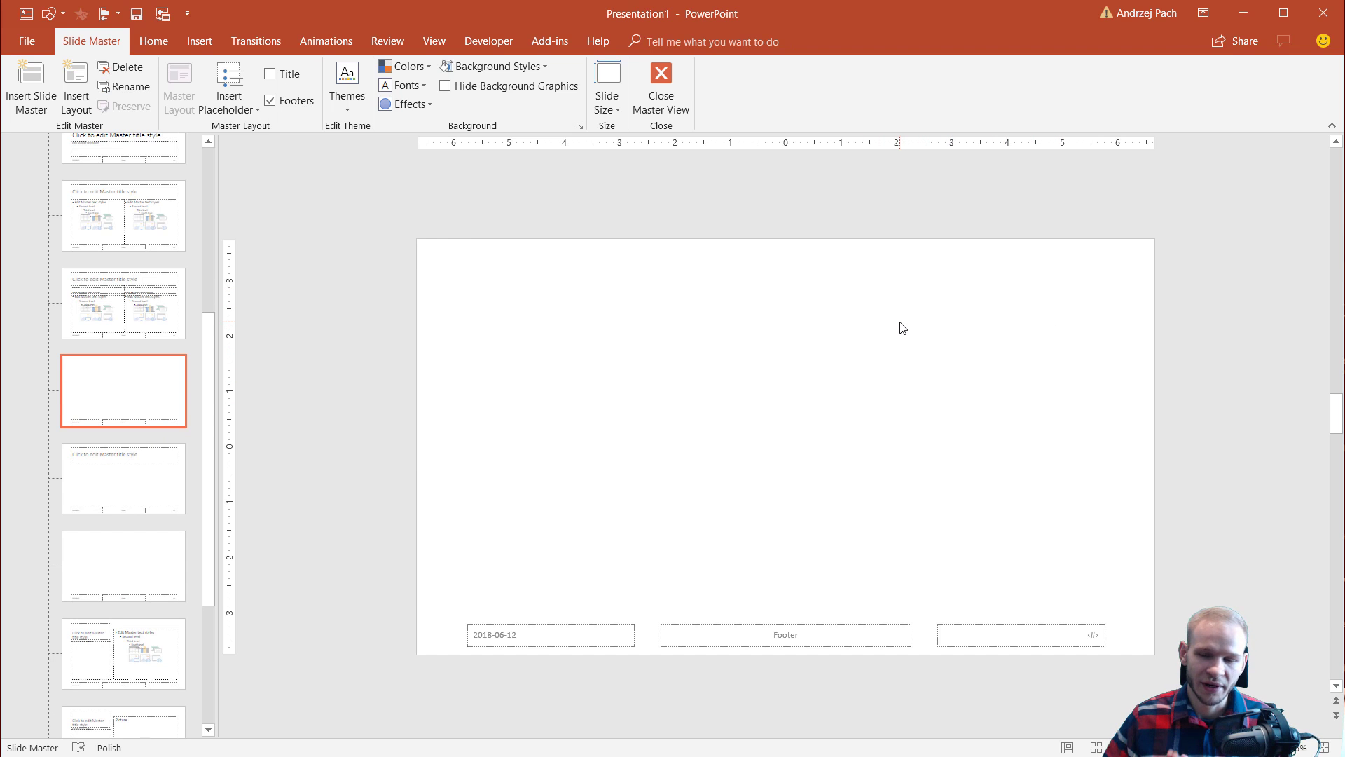
left_click(201, 42)
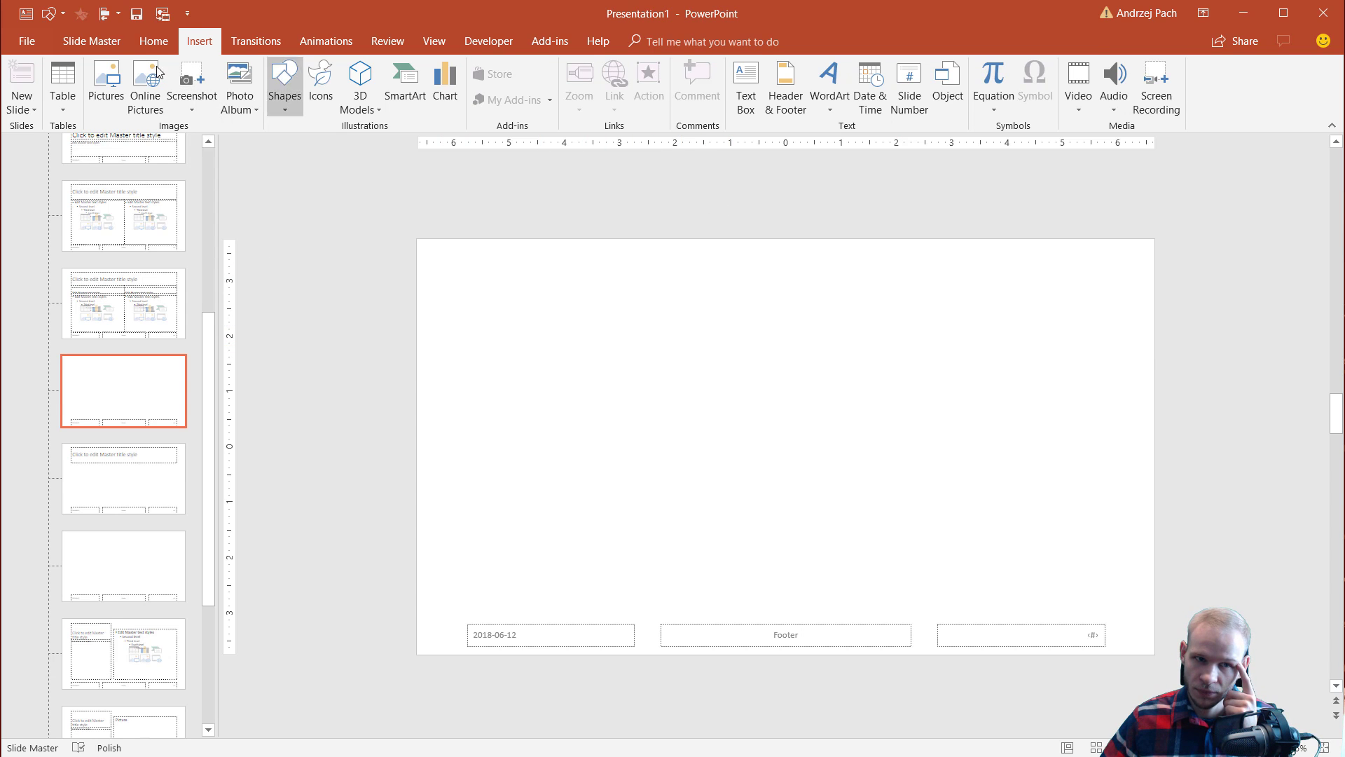
left_click(92, 42)
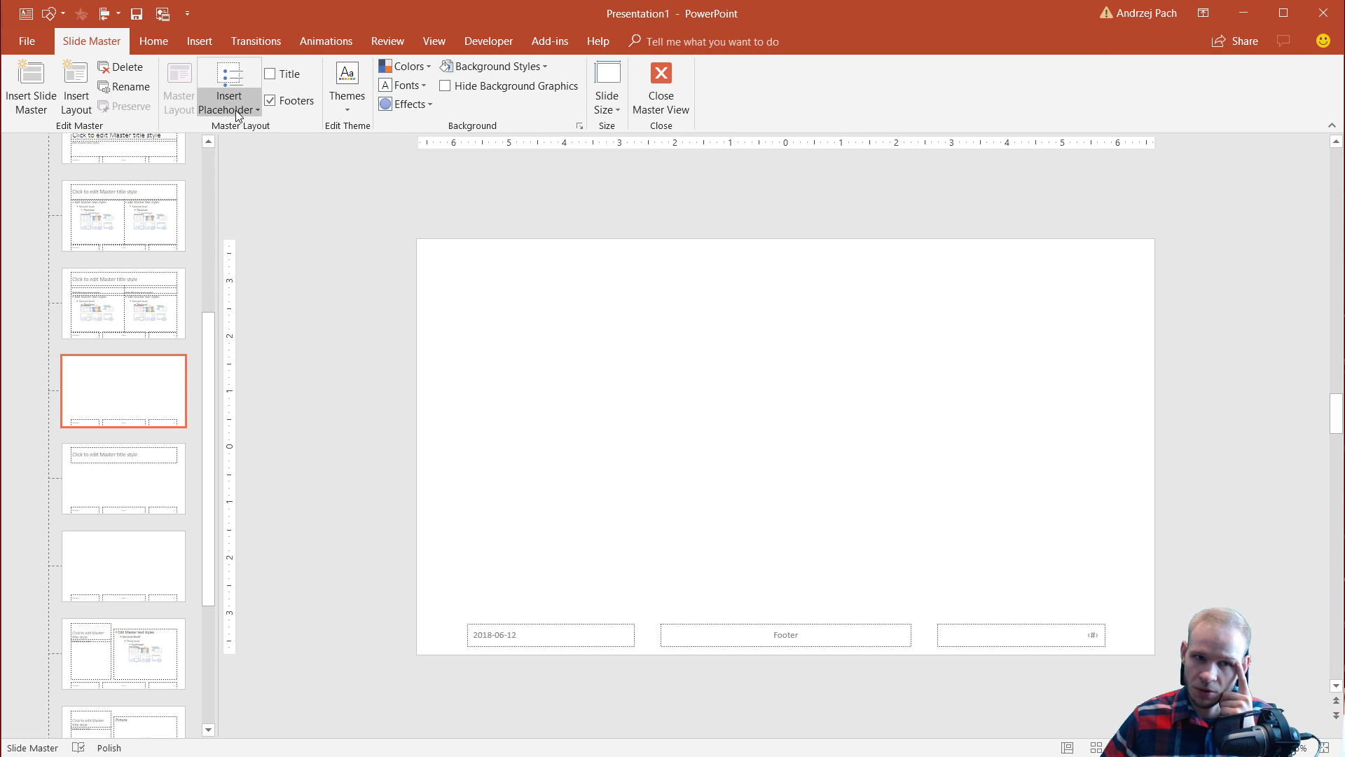
left_click(200, 41)
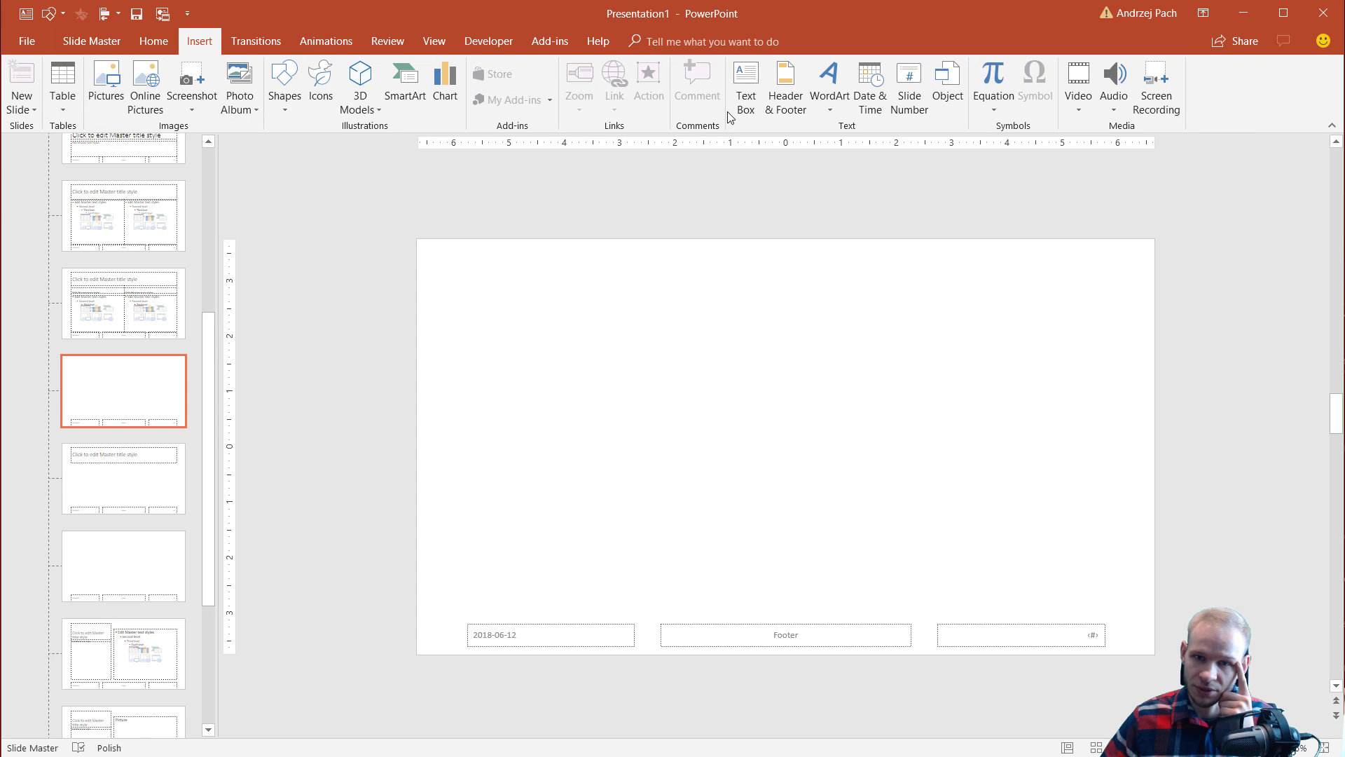
Step: Draw a text box at the layout's top-right containing the filler text "hgjjh"
left_click(746, 90)
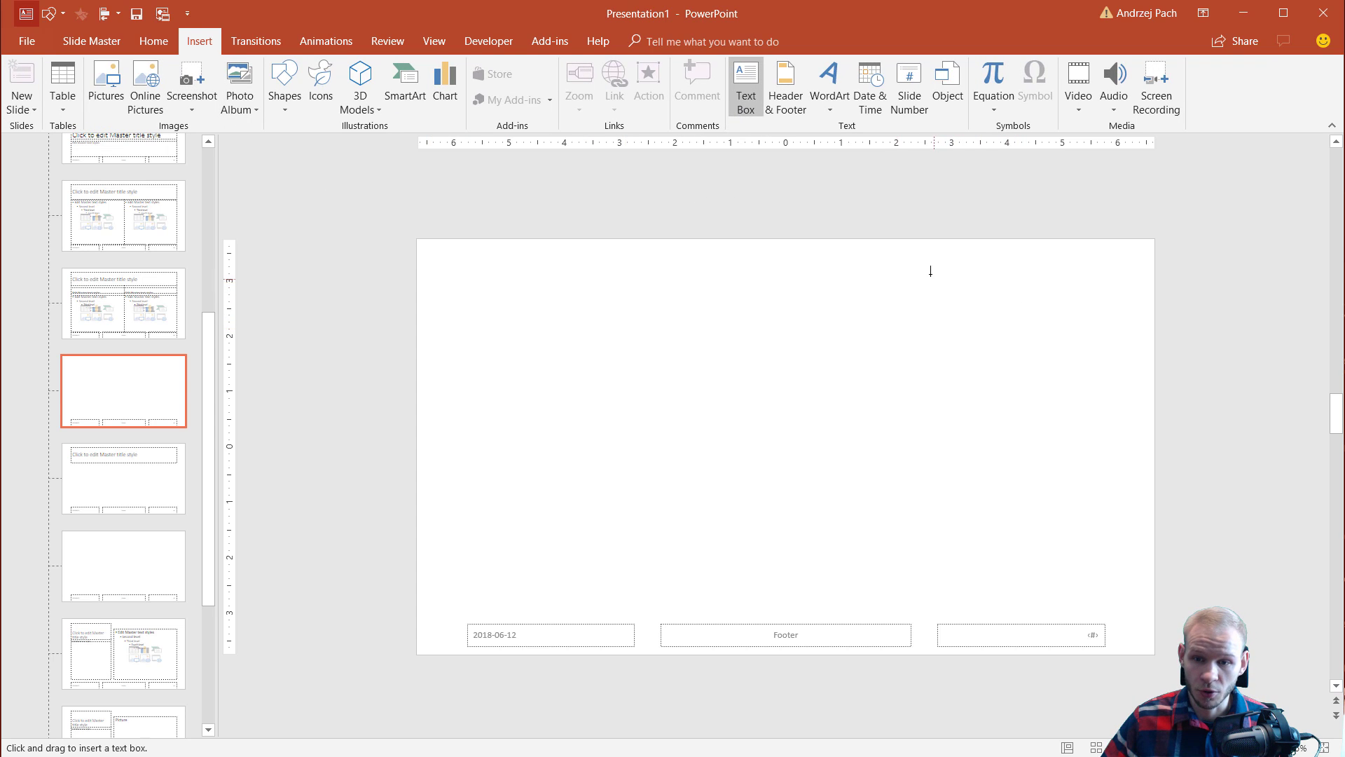
left_click_drag(931, 271, 1095, 359)
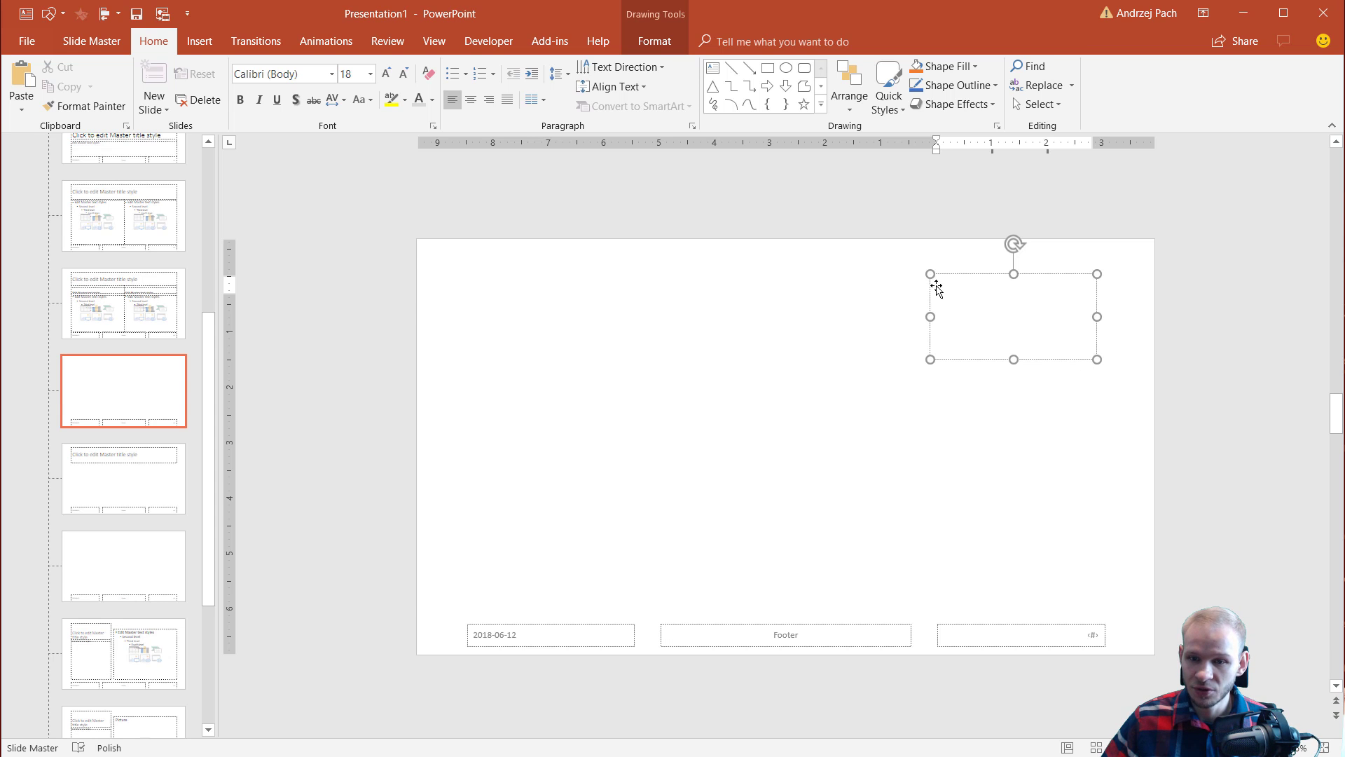
type("hgjjh")
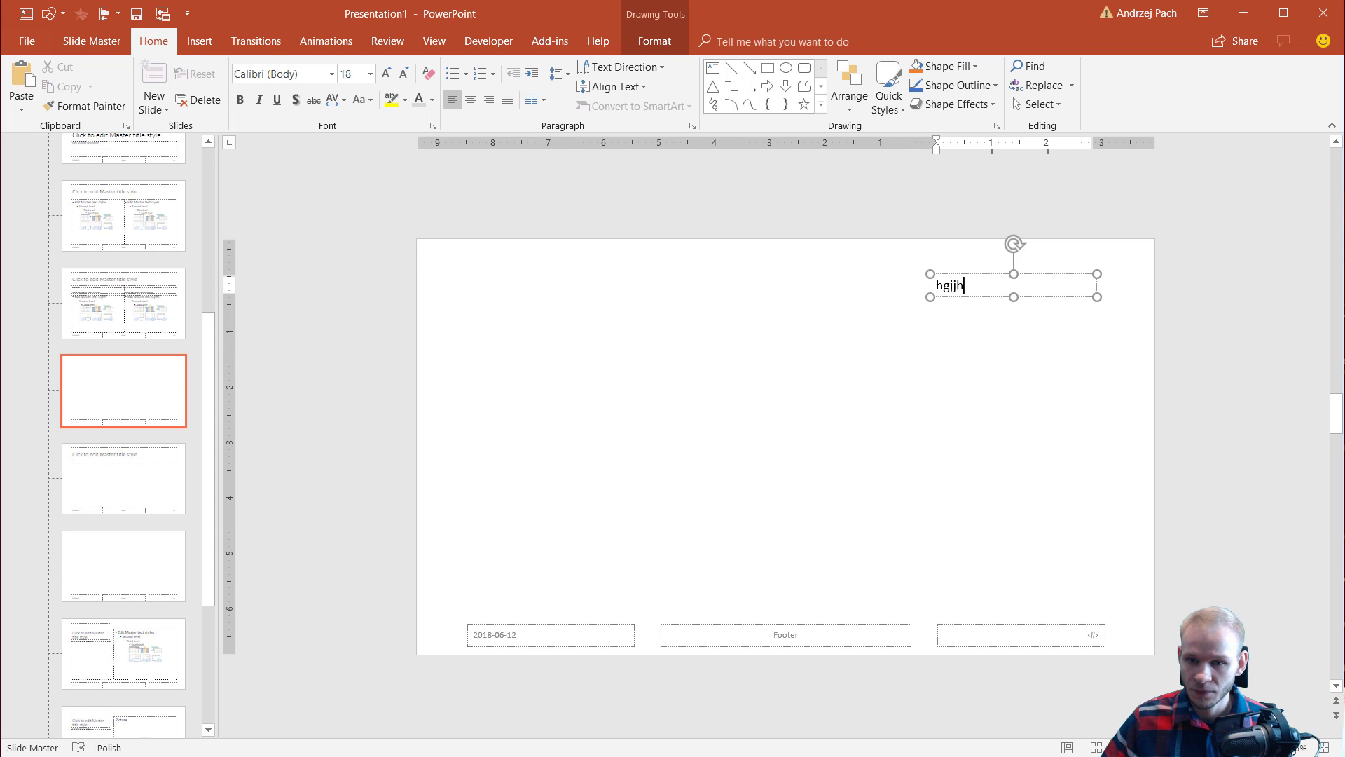
left_click(940, 373)
left_click(965, 301)
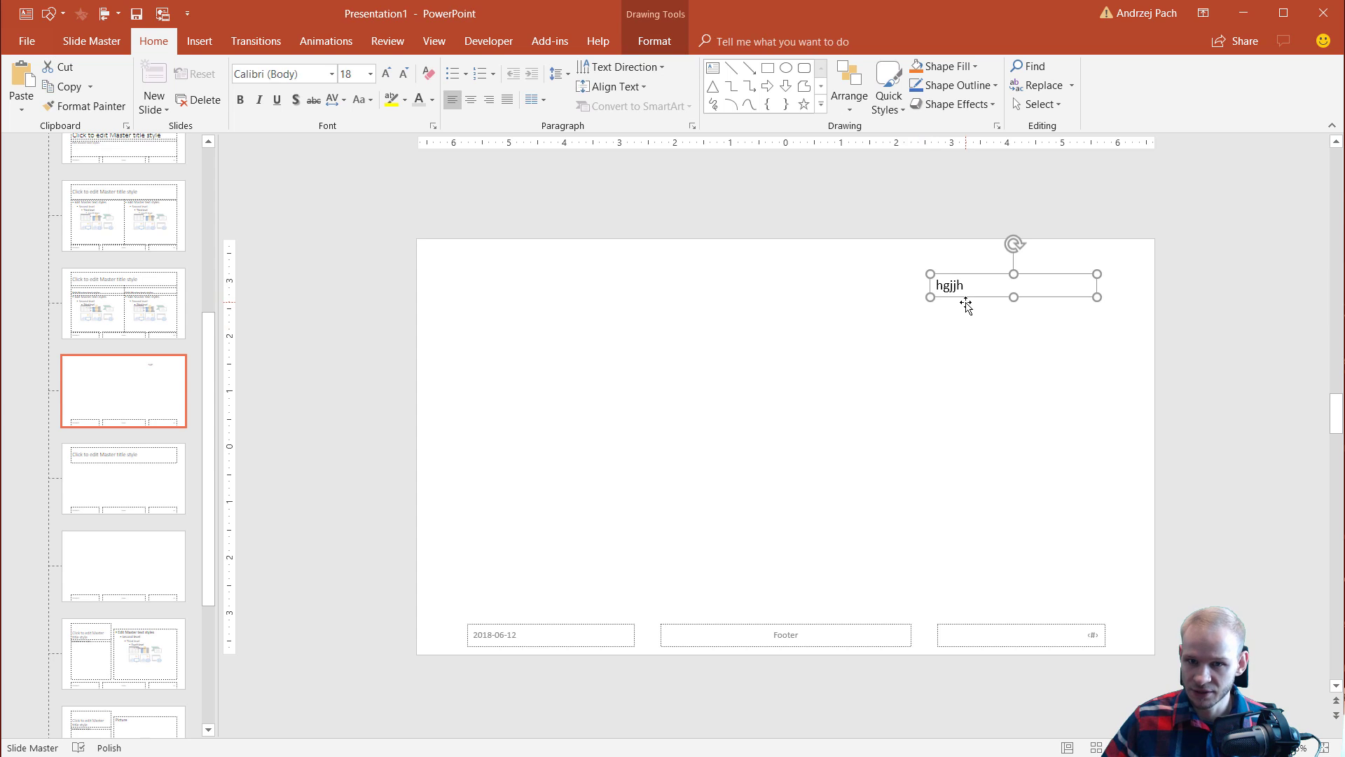
Step: Try Slide Number on the box, closing the Header and Footer dialog unchanged
left_click(207, 42)
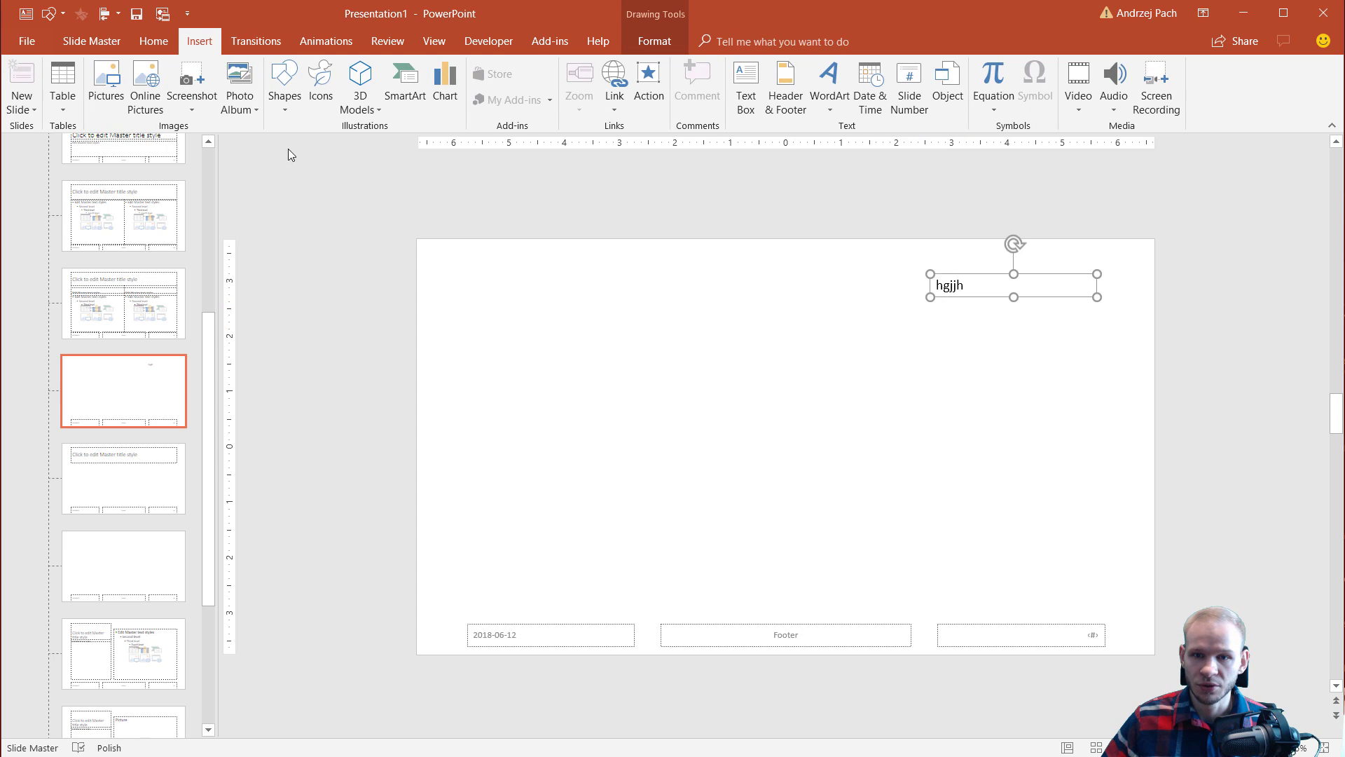
left_click(908, 88)
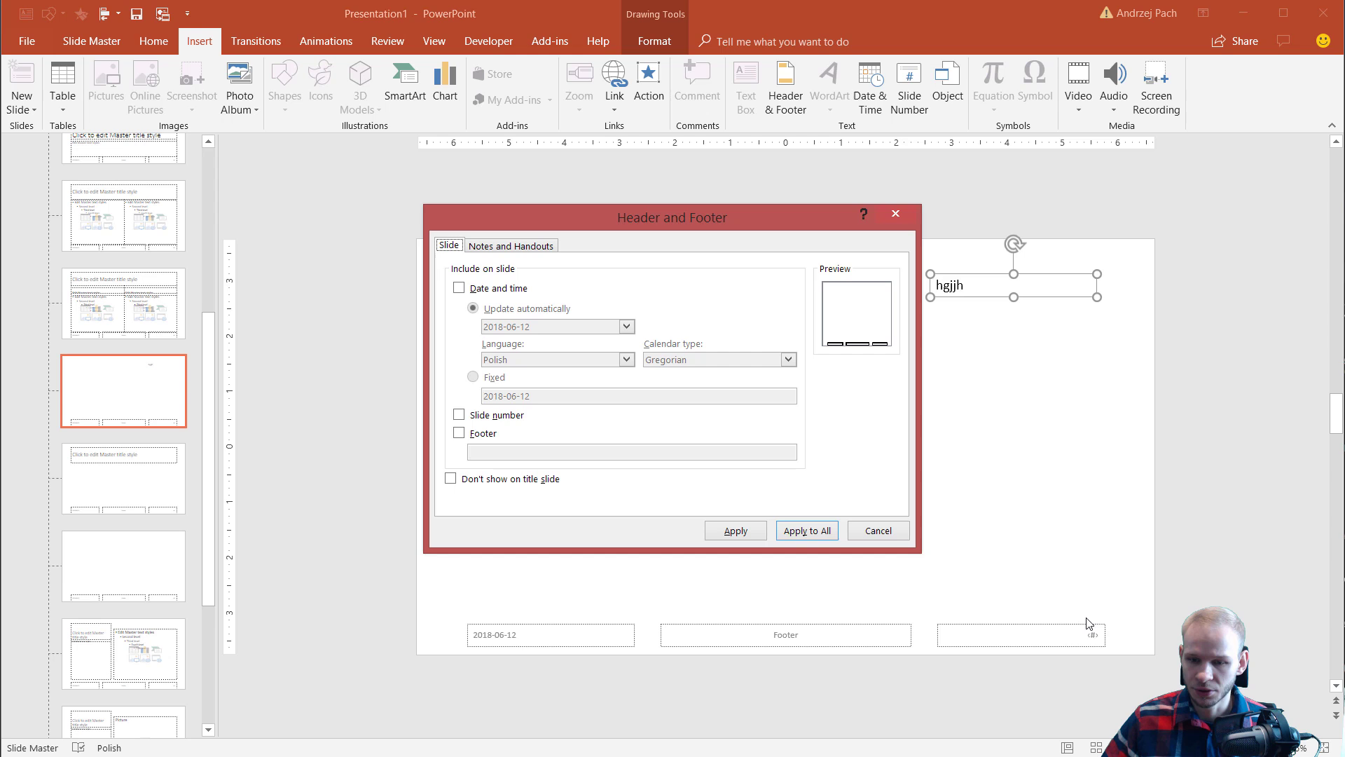
left_click(911, 218)
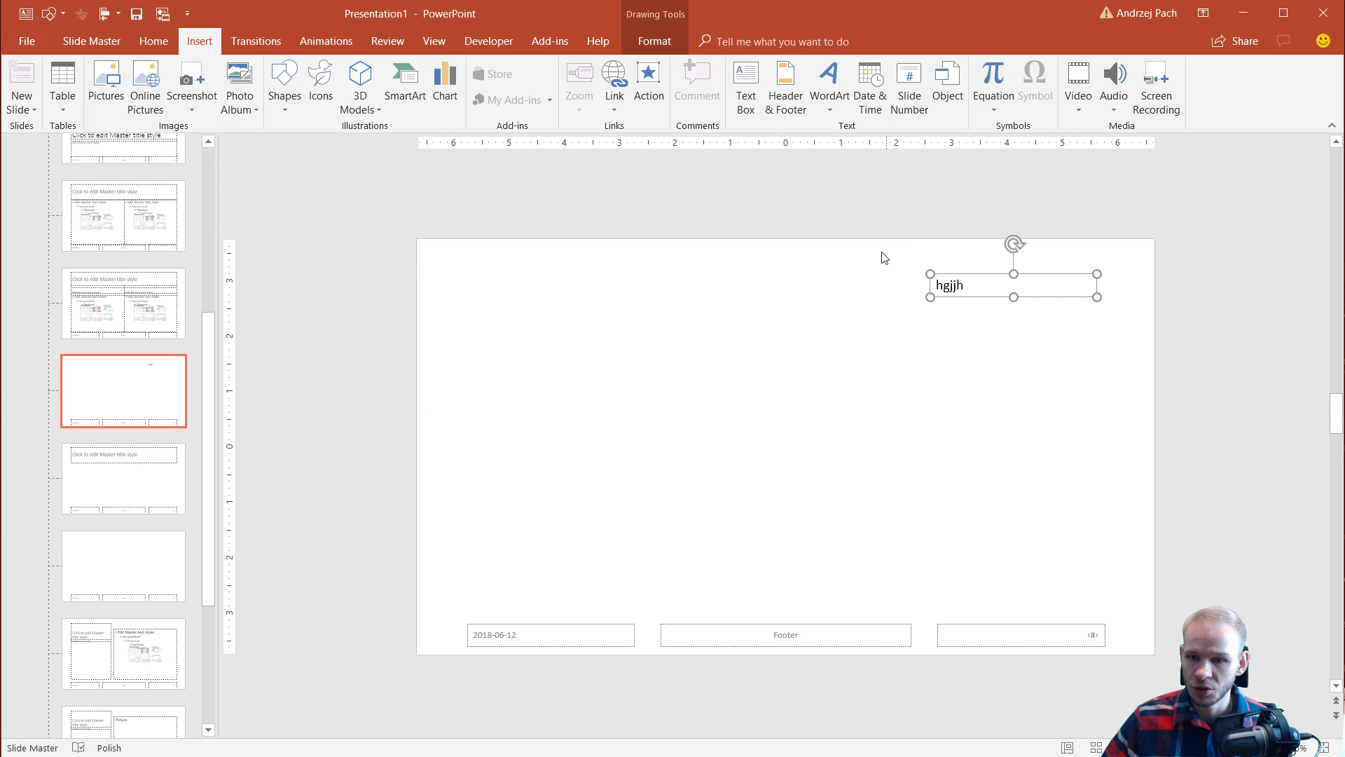
left_click(963, 286)
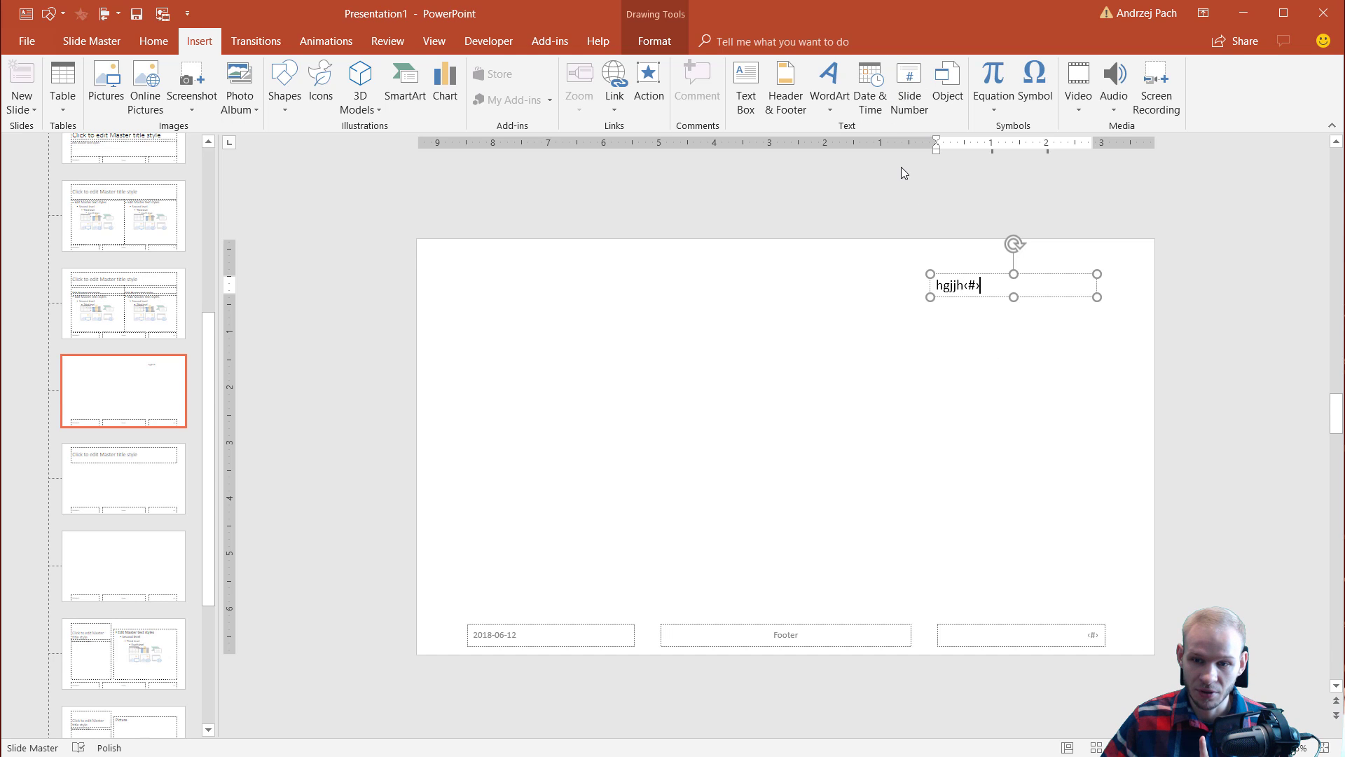
Step: Delete the "hgjjh" filler so only the ‹#› field remains, and nudge the box up-right
left_click_drag(905, 290, 889, 311)
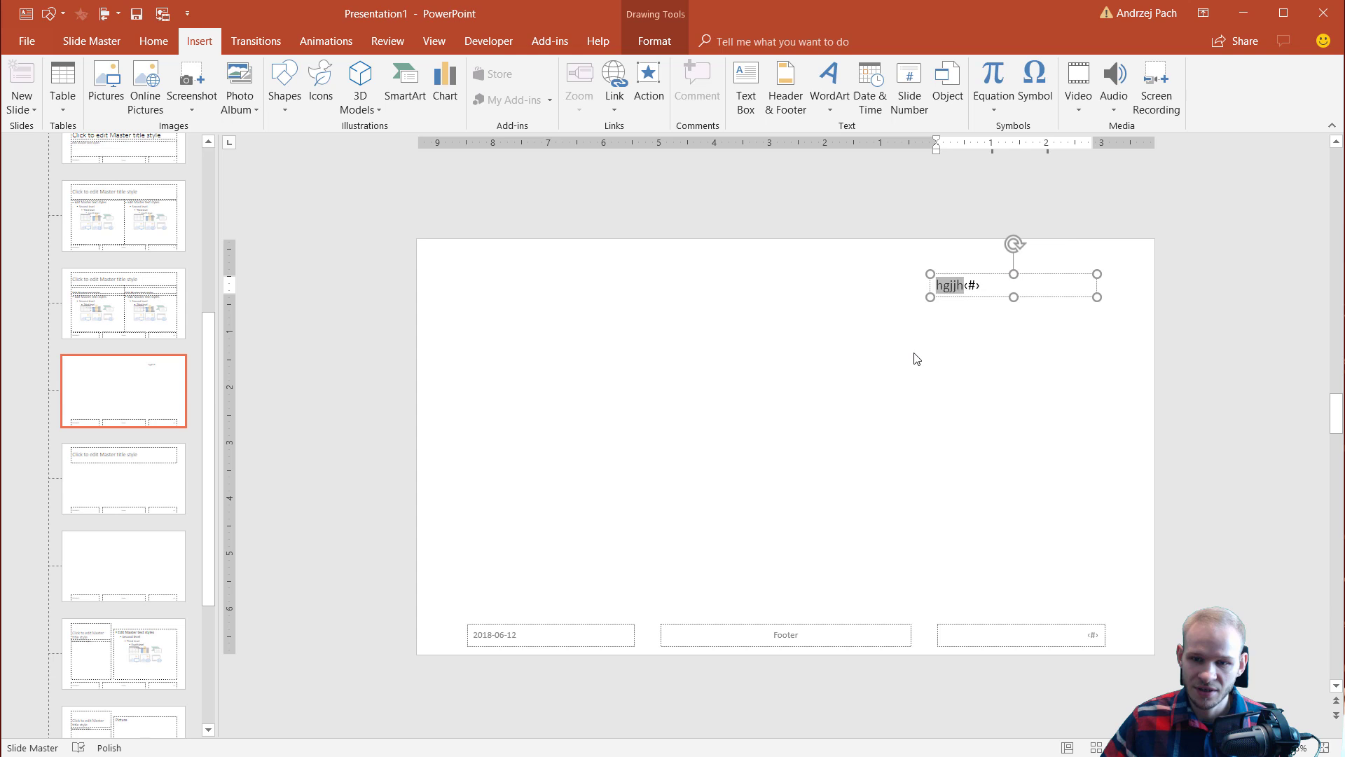
key("BackSpace")
left_click(948, 299)
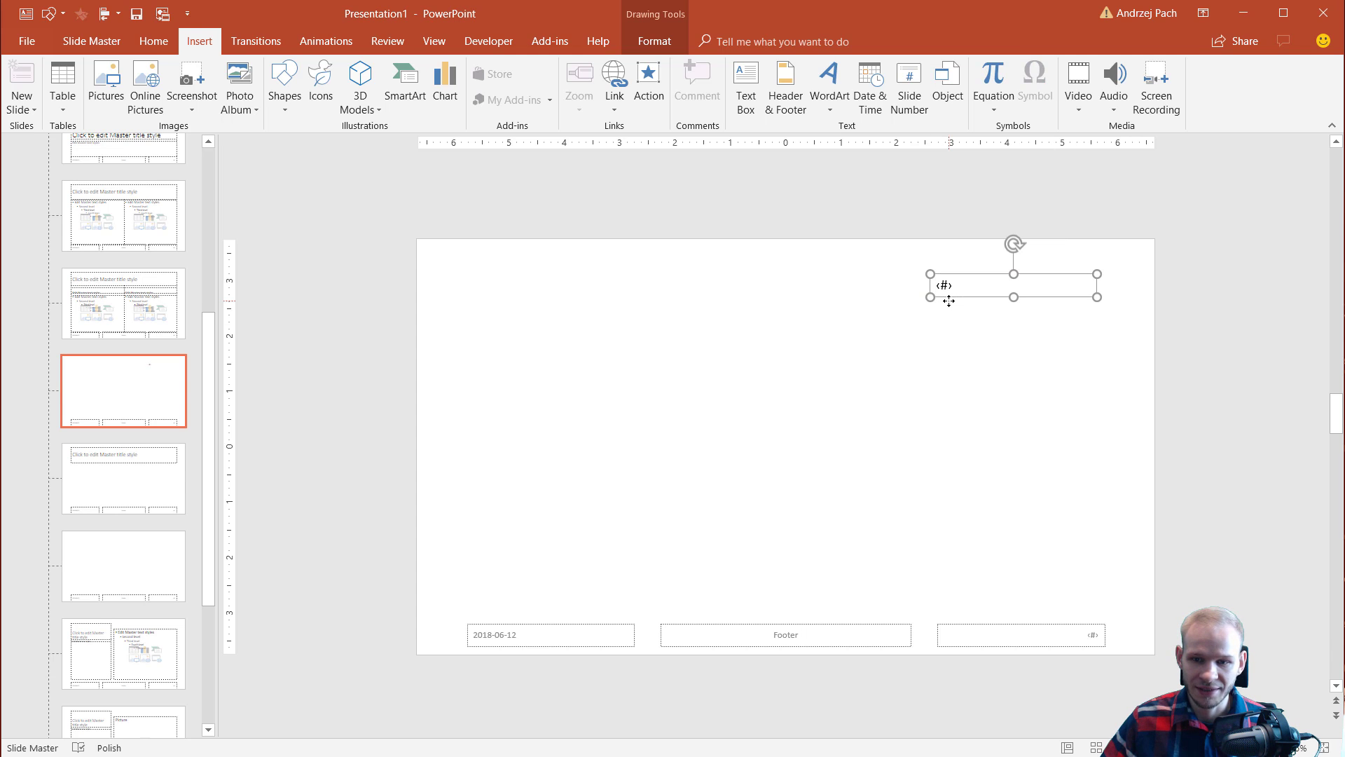
left_click(655, 41)
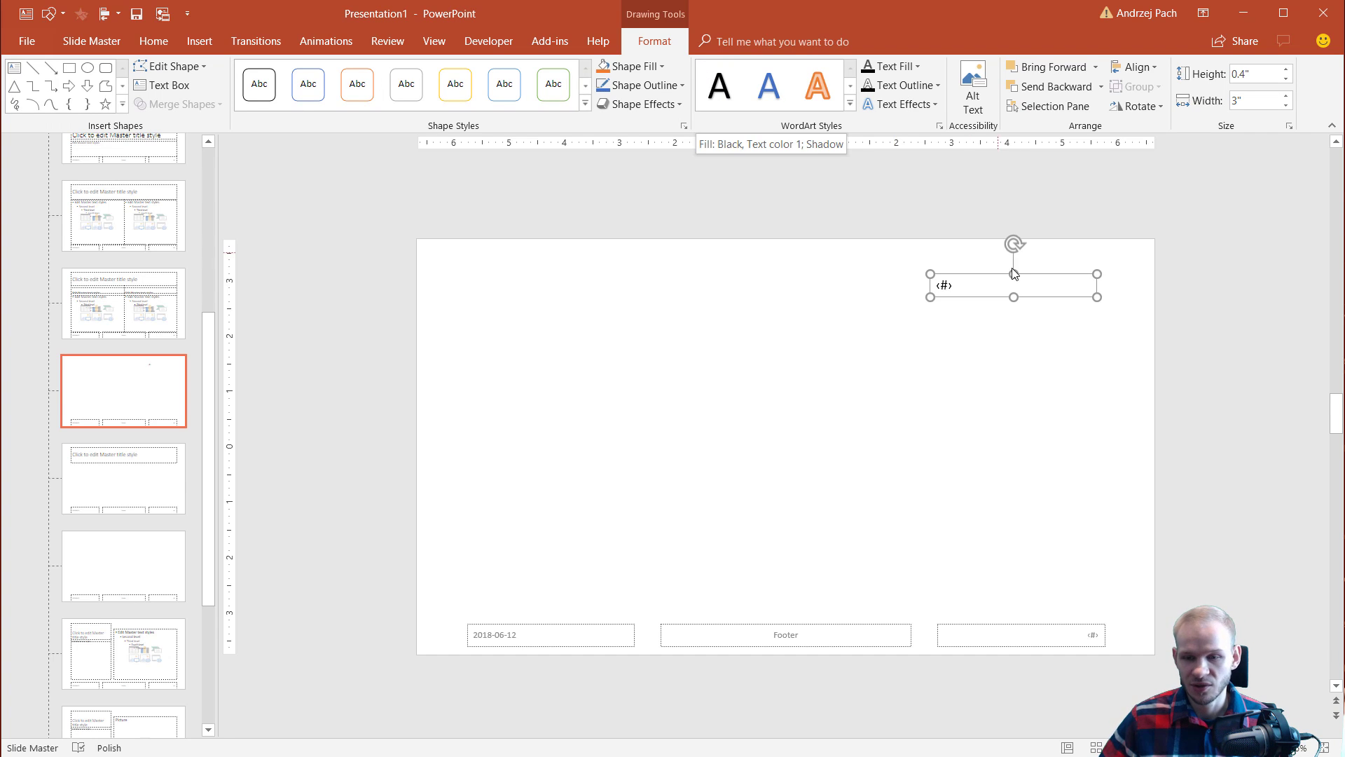
left_click_drag(995, 279, 1022, 268)
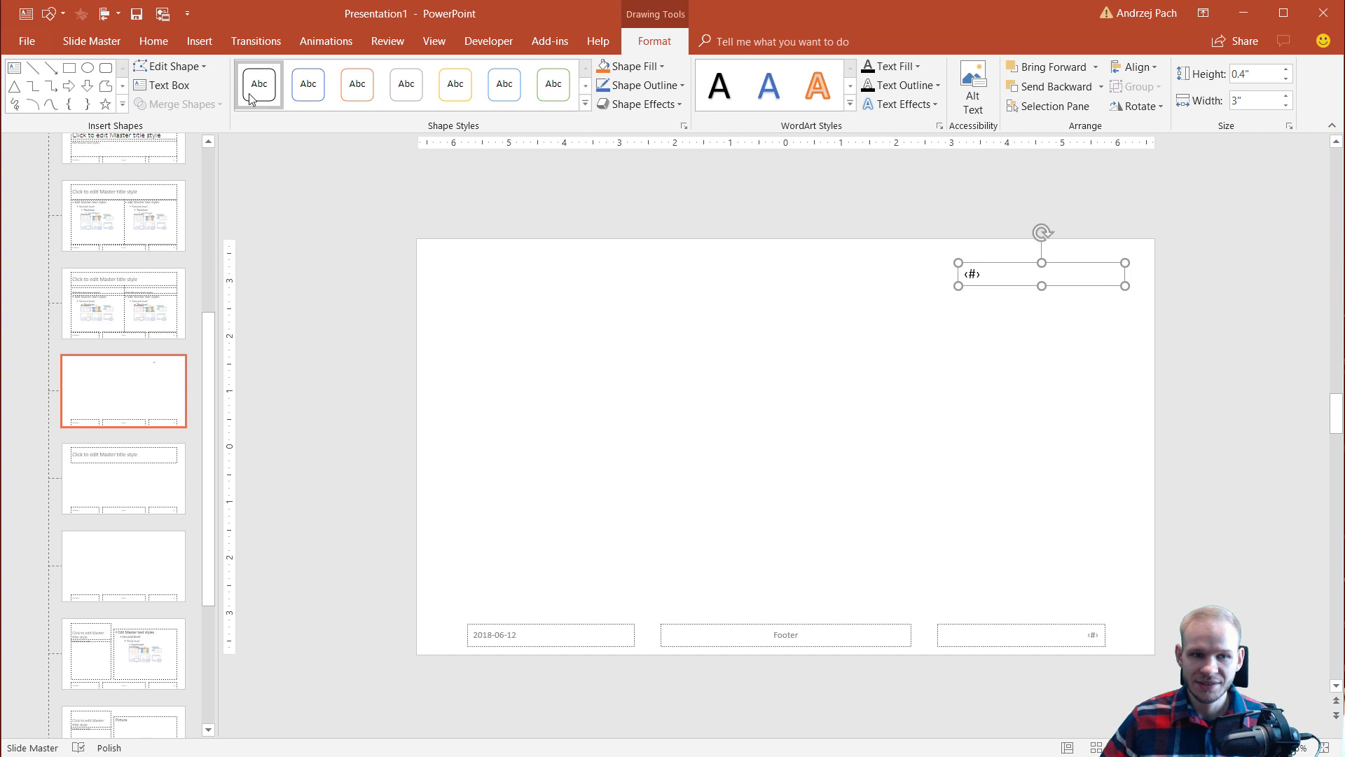
Step: Enlarge the slide-number field's font size step by step to 138 pt
left_click(148, 41)
left_click(388, 76)
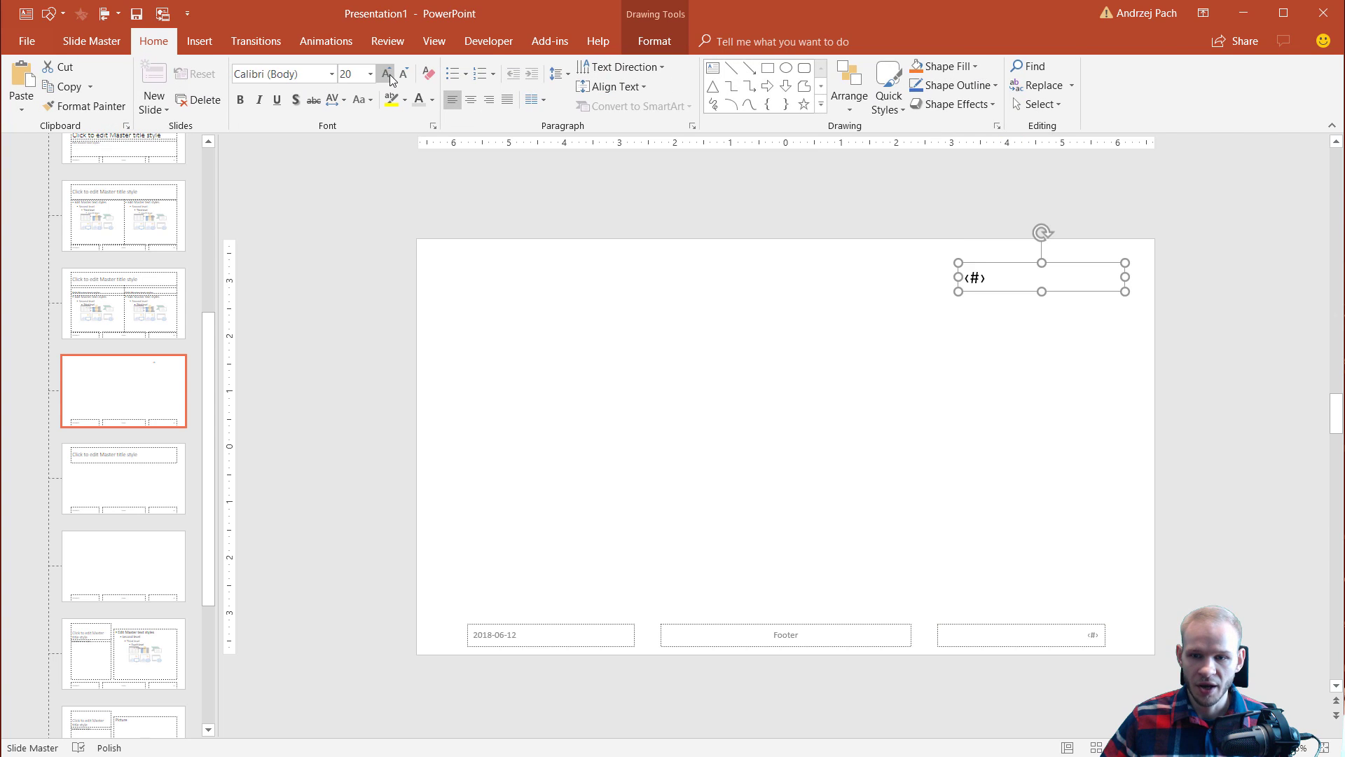
left_click(389, 77)
left_click(390, 77)
left_click(390, 78)
left_click(389, 77)
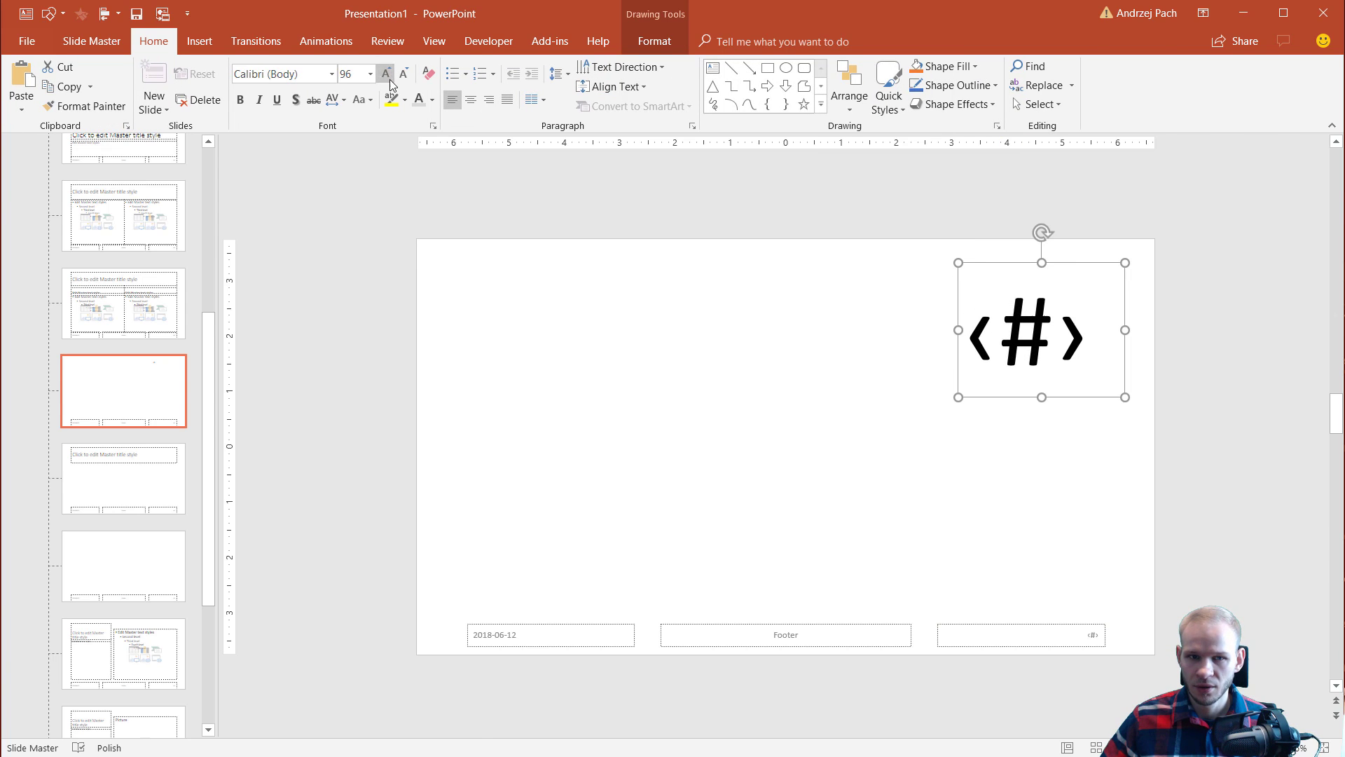
left_click(390, 77)
left_click(389, 77)
Step: Apply Franklin Gothic Heavy to the number field and nudge it up and right
left_click(331, 73)
scroll(343, 358, "down", 15)
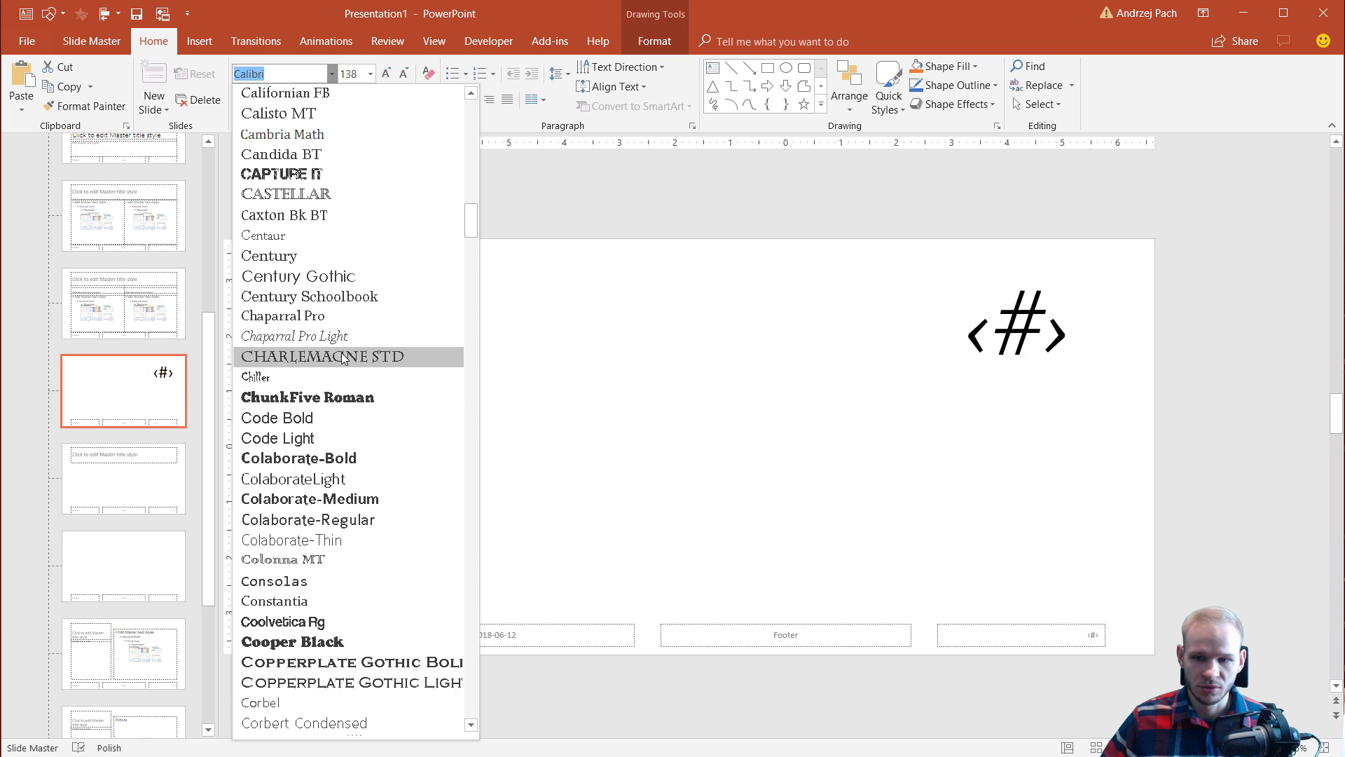
scroll(347, 371, "down", 8)
scroll(354, 393, "down", 15)
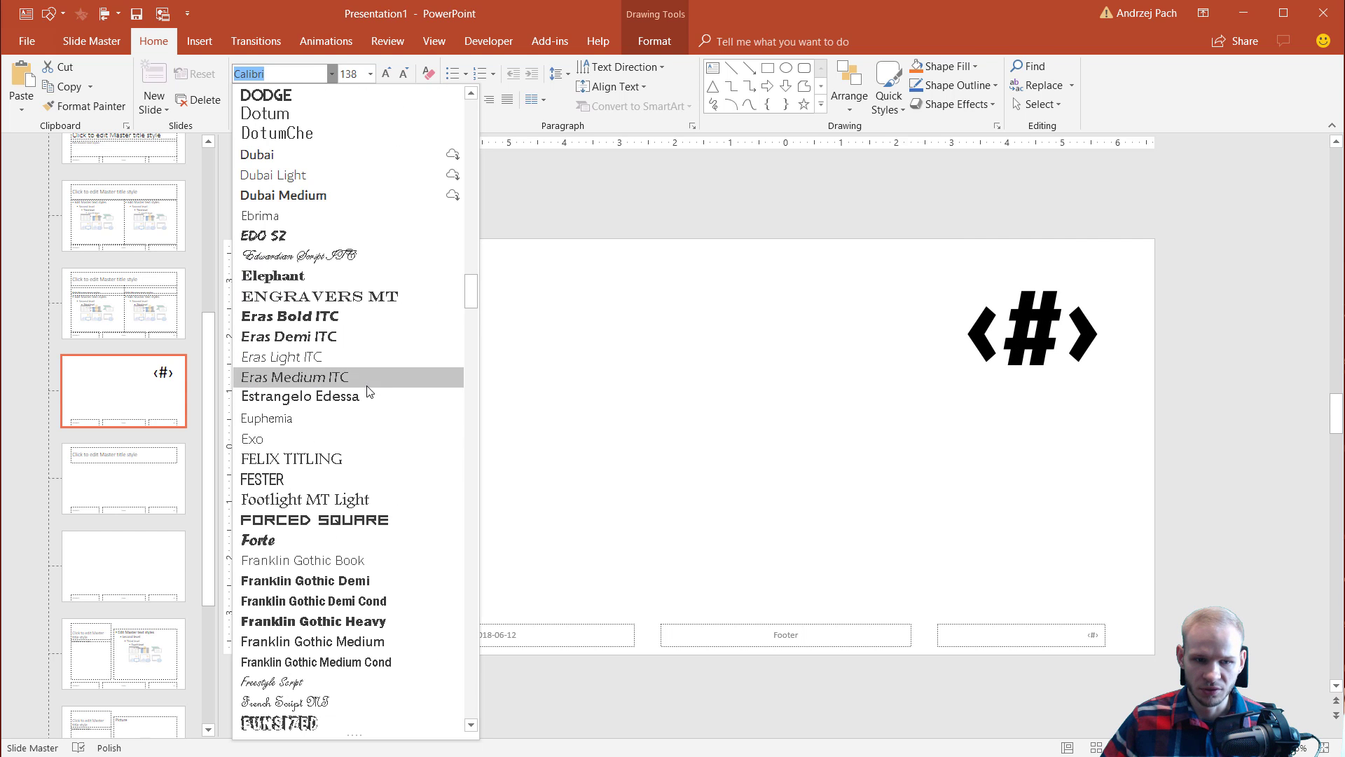
scroll(359, 471, "down", 3)
scroll(355, 430, "down", 3)
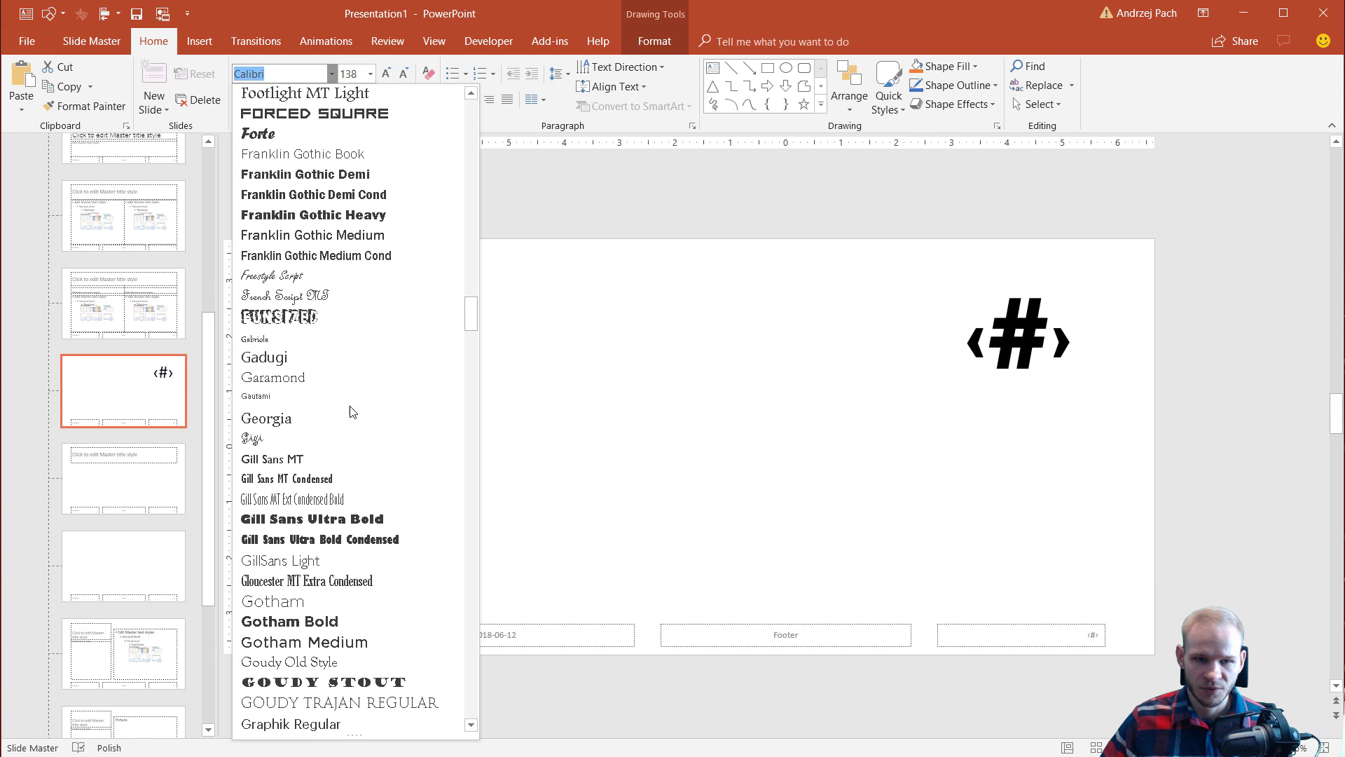
left_click(350, 213)
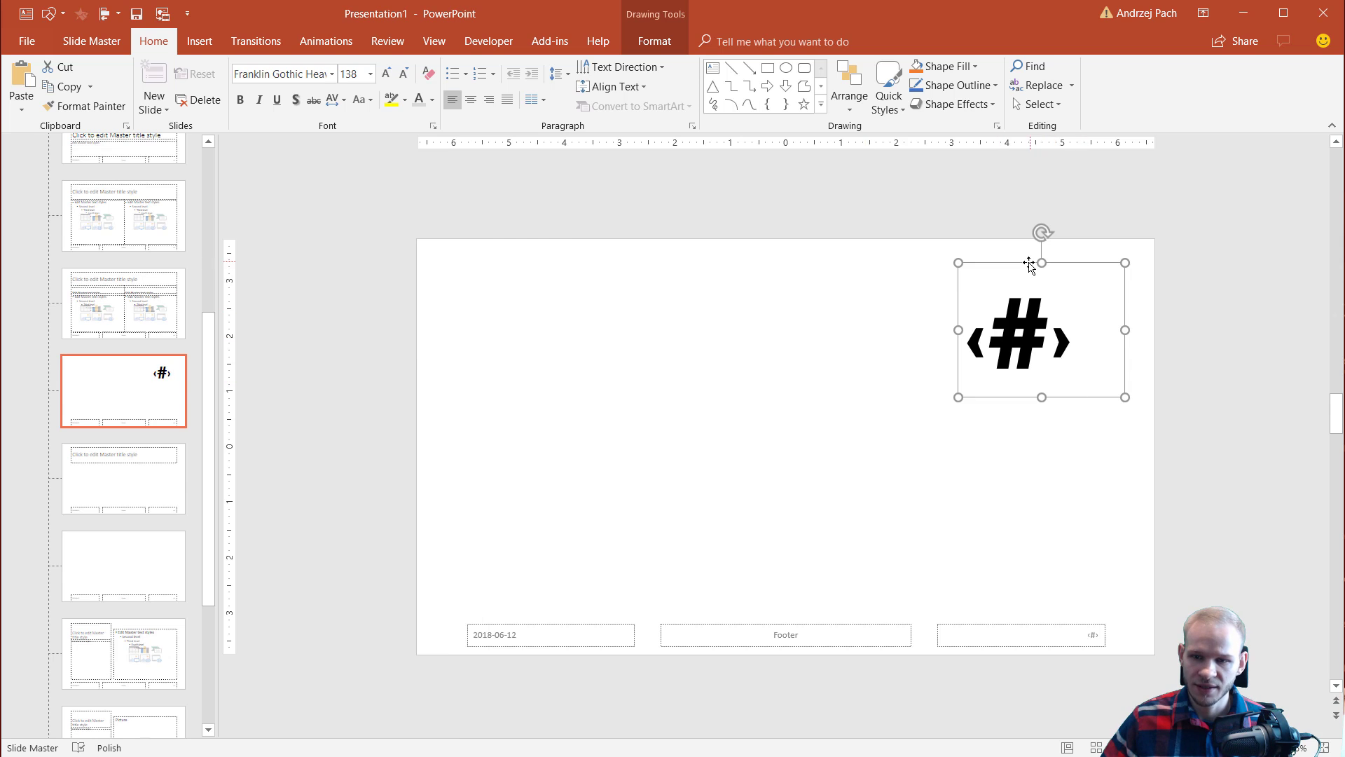
left_click_drag(1029, 264, 1038, 254)
Step: Colour the number field faint light grey and move it into the top-right corner
left_click(433, 100)
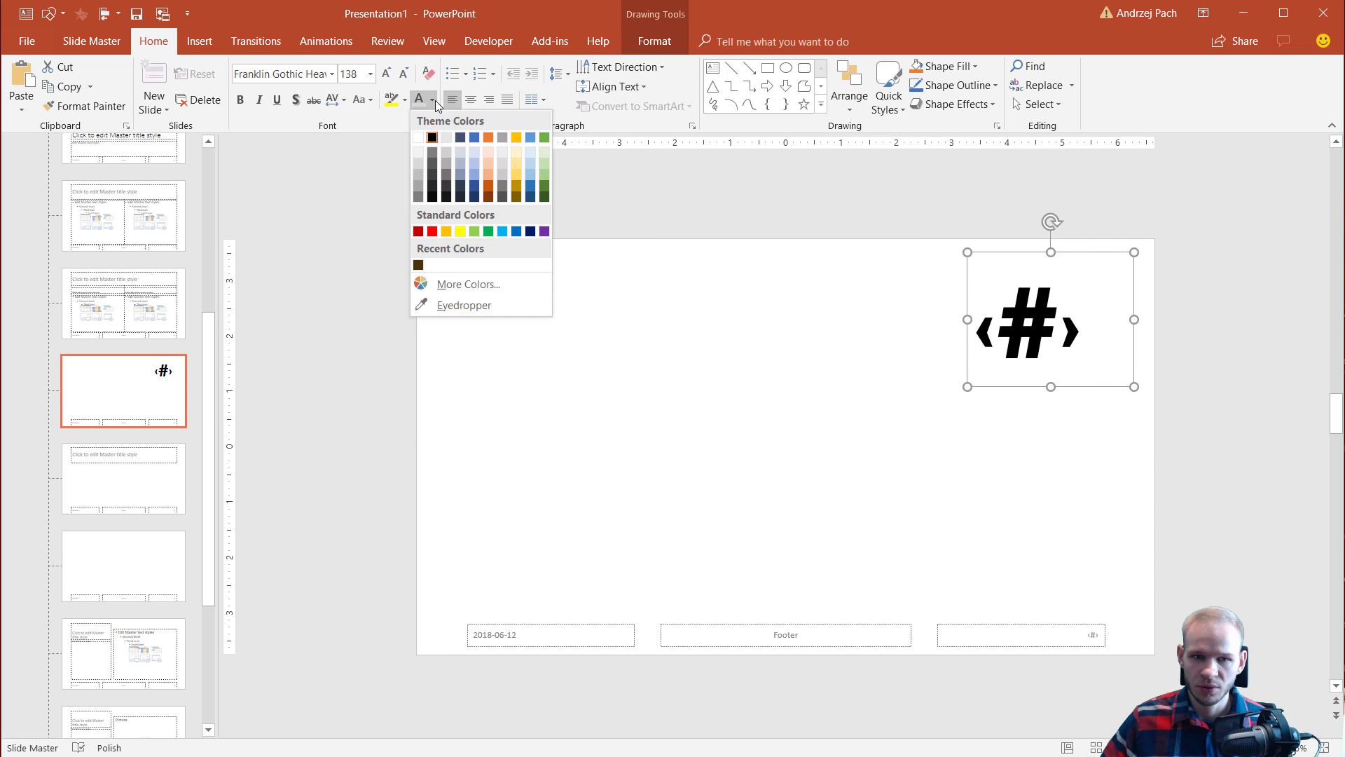
left_click(418, 152)
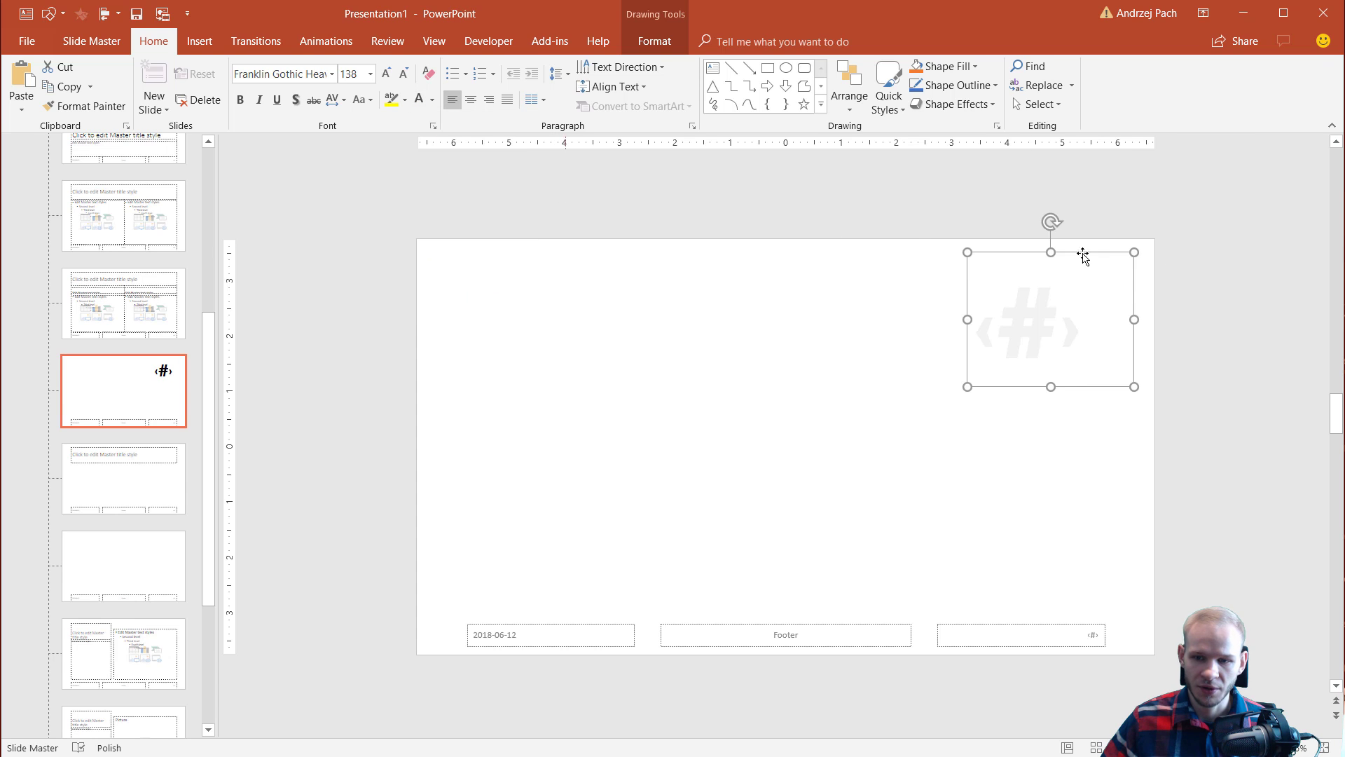
left_click_drag(1027, 252, 1069, 226)
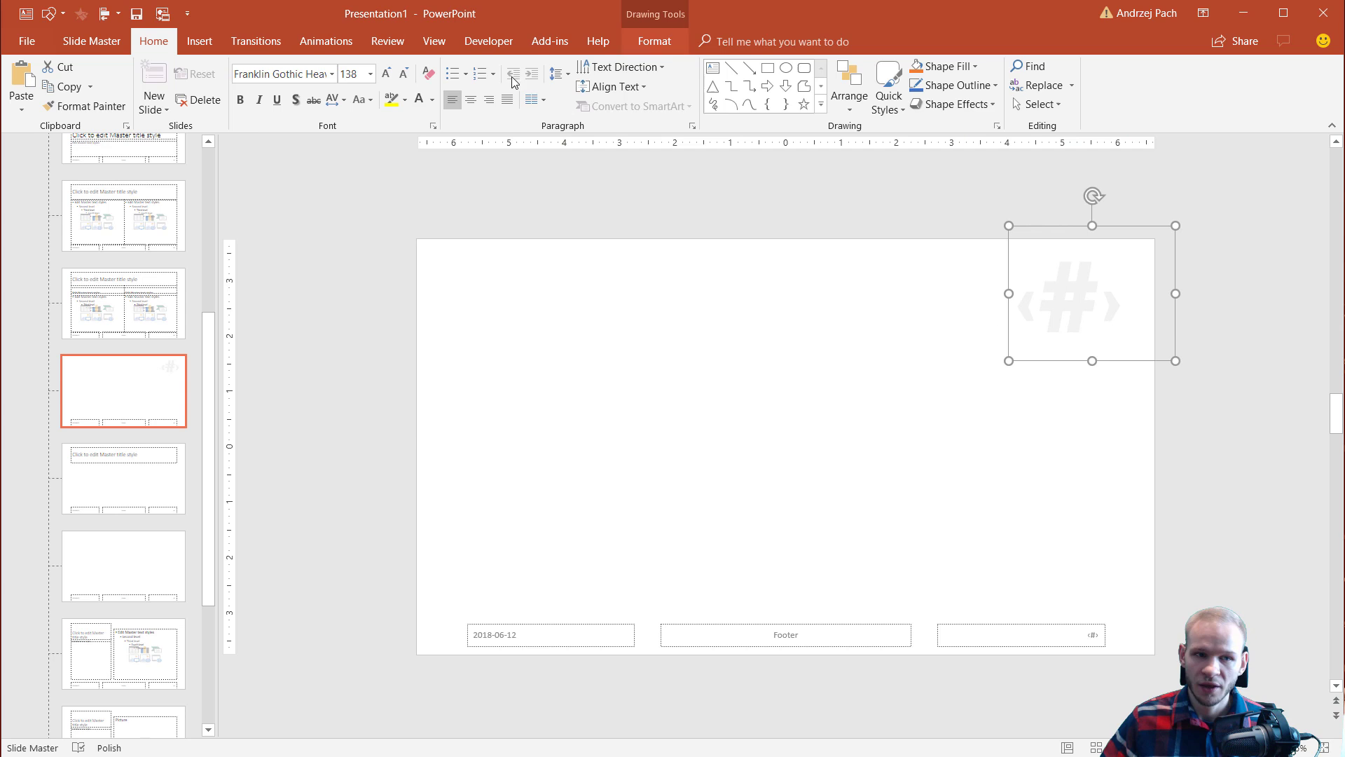
left_click(98, 44)
Step: Close Master View, add slide 9 after slide 8, and apply the custom numbered layout
left_click(661, 88)
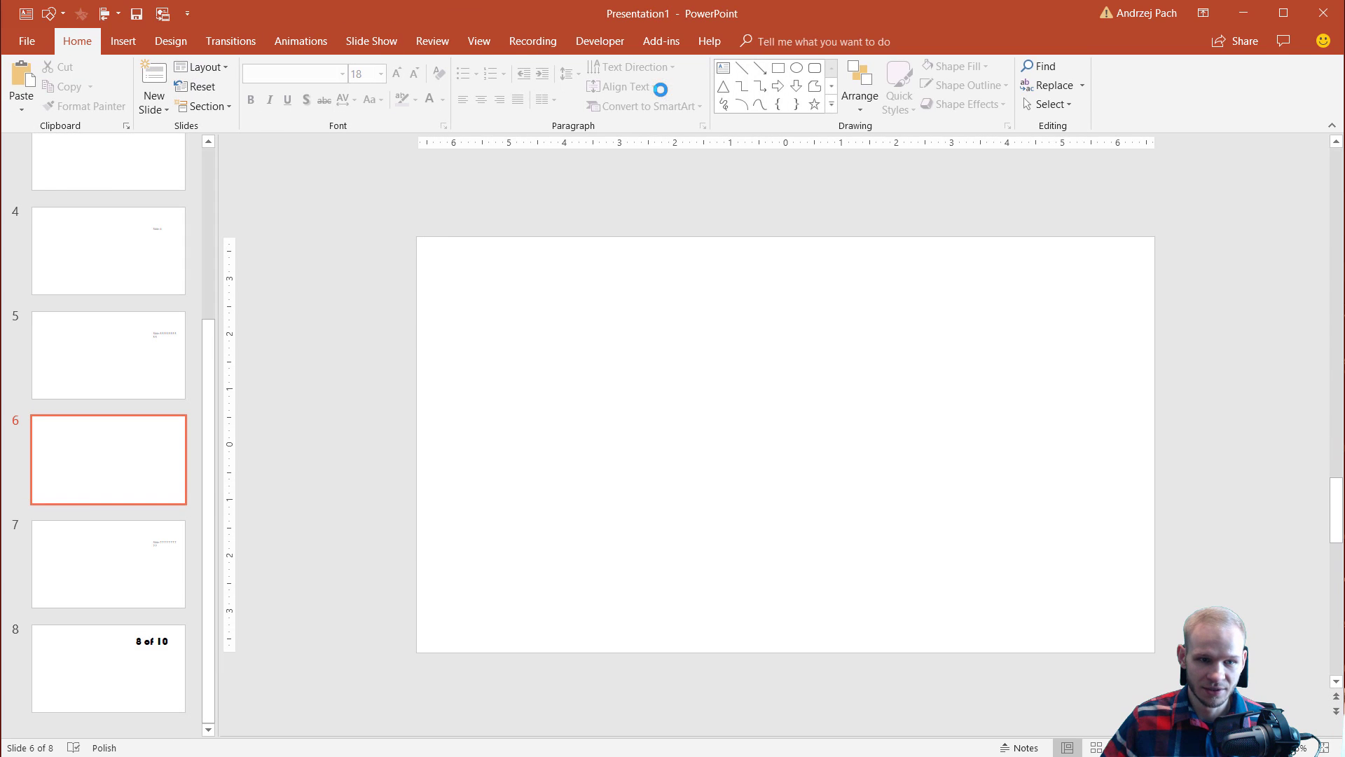
left_click(114, 670)
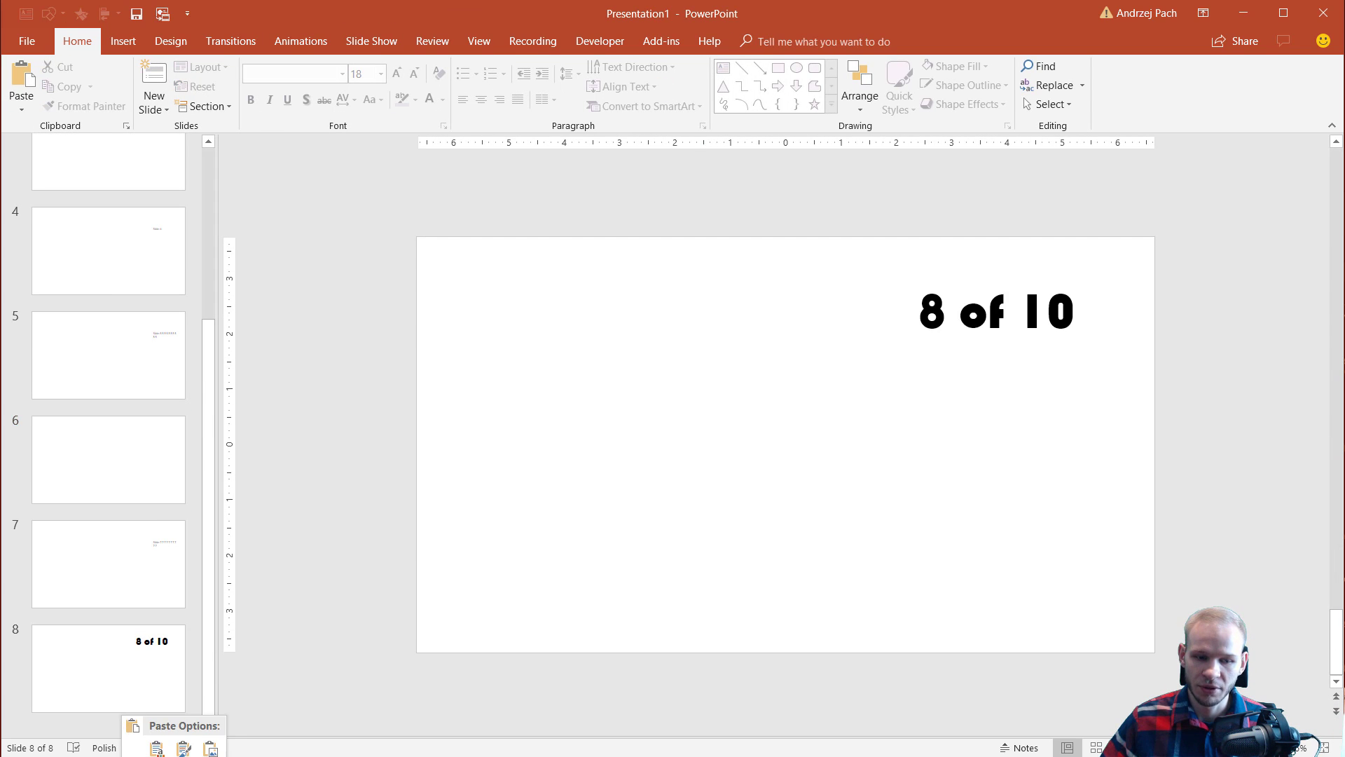
key("Return")
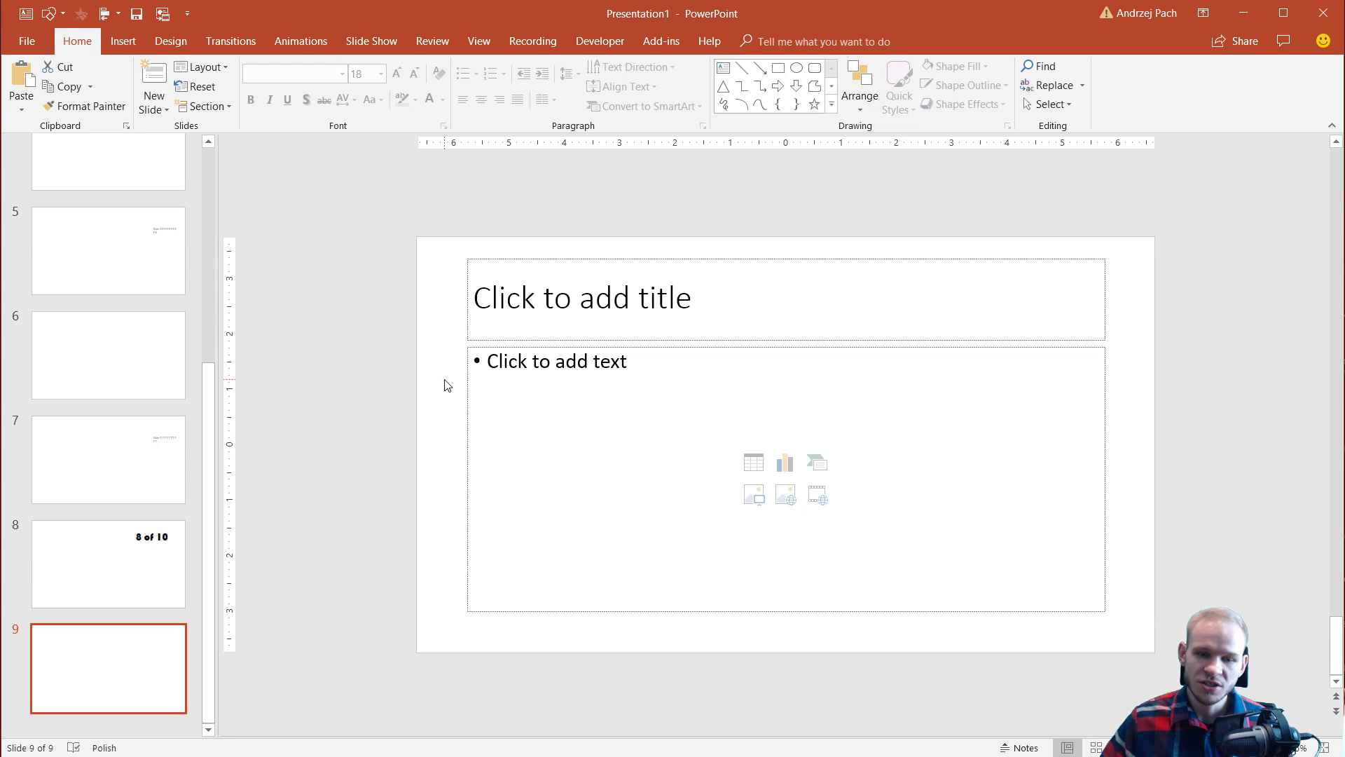
right_click(446, 380)
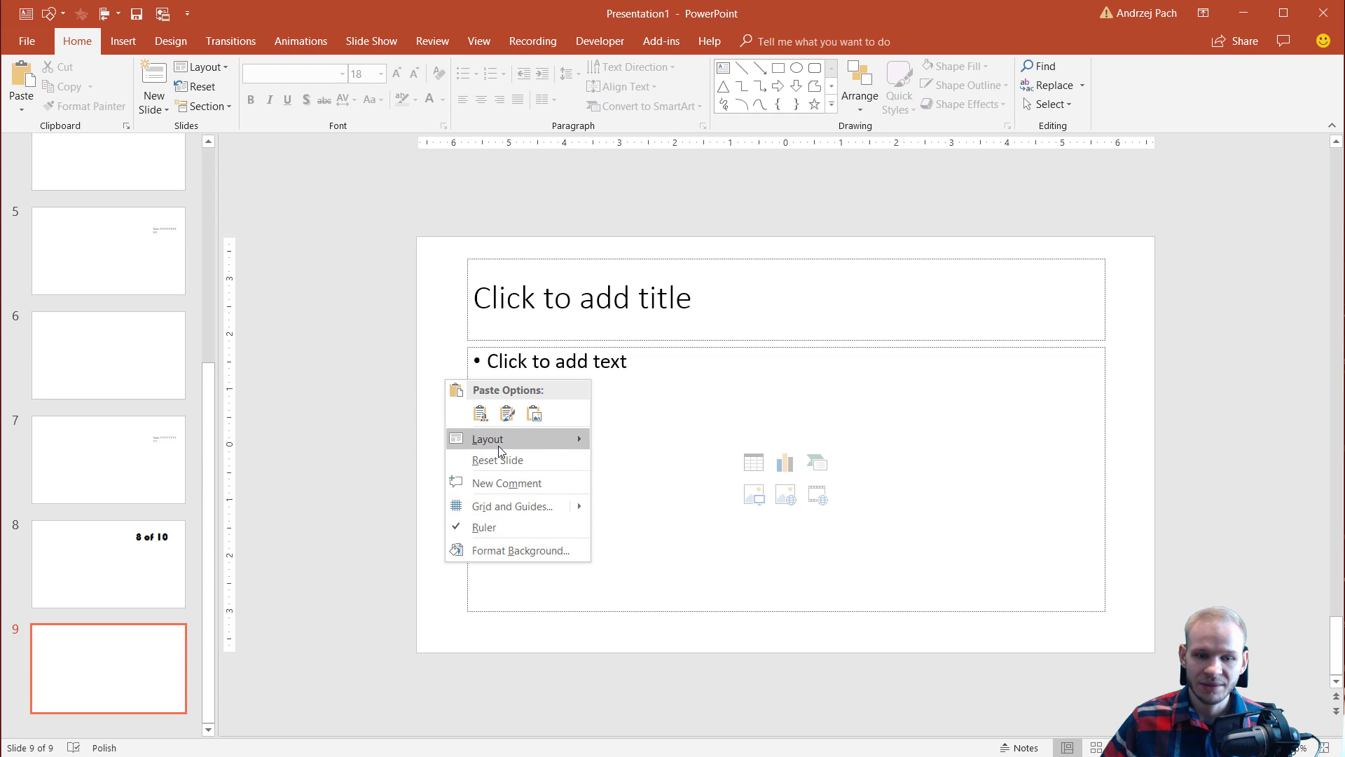
mouse_move(499, 447)
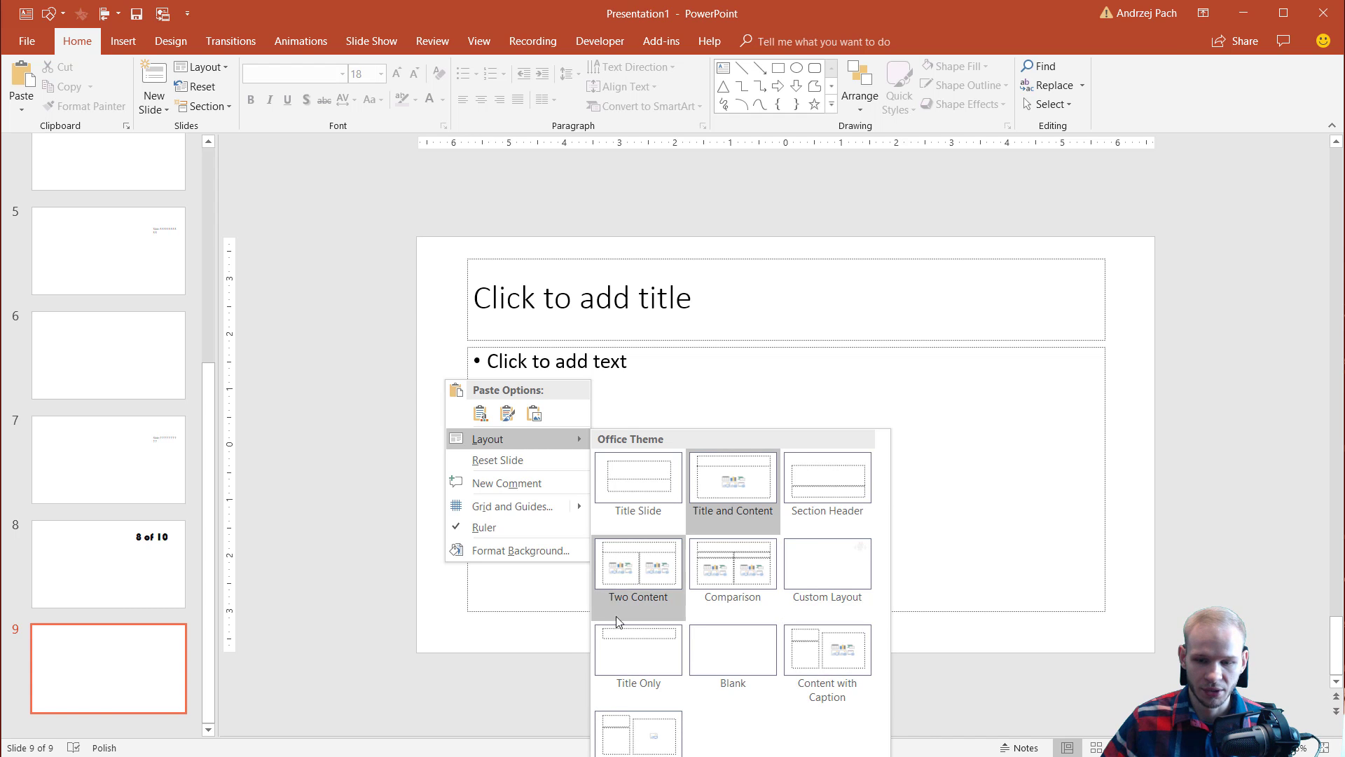
left_click(832, 573)
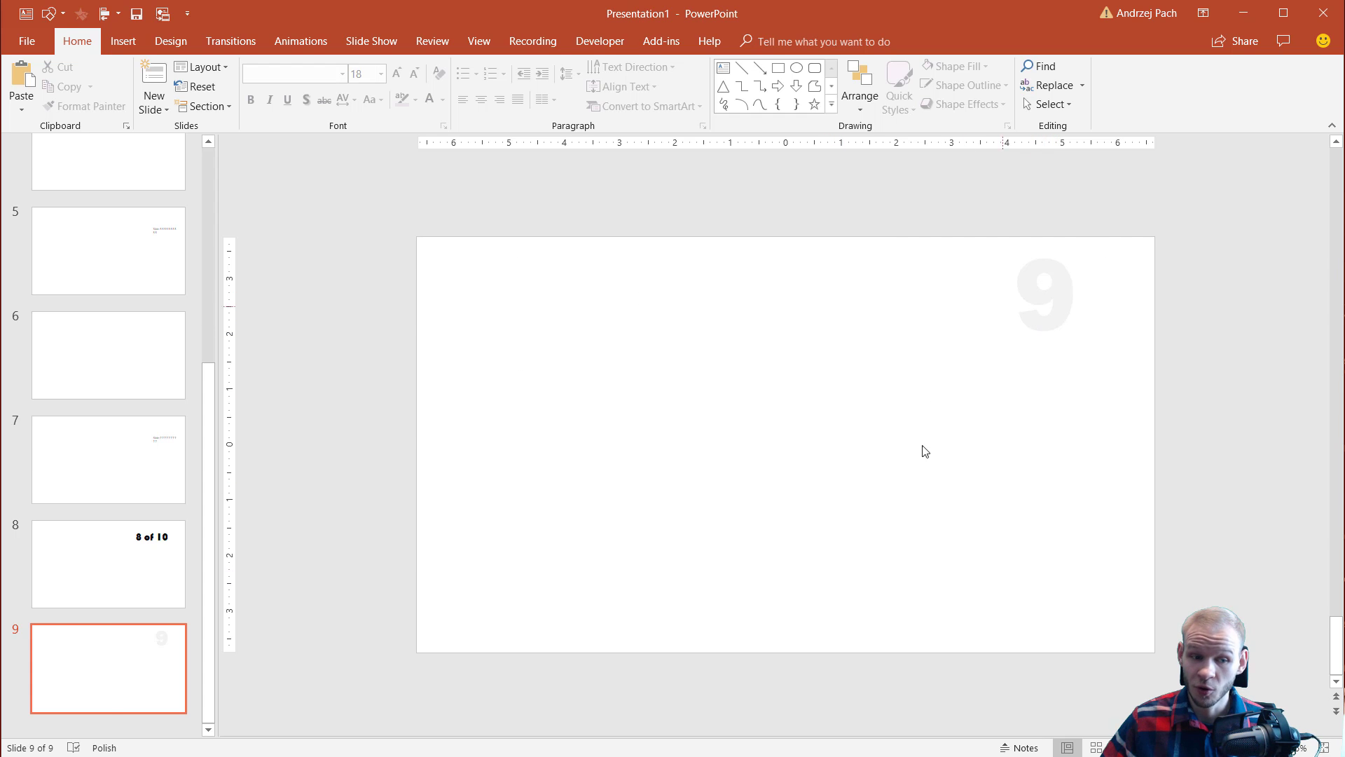
Step: Copy slide 9 and paste it twice, creating slides 10 and 11
left_click(117, 673)
right_click(115, 721)
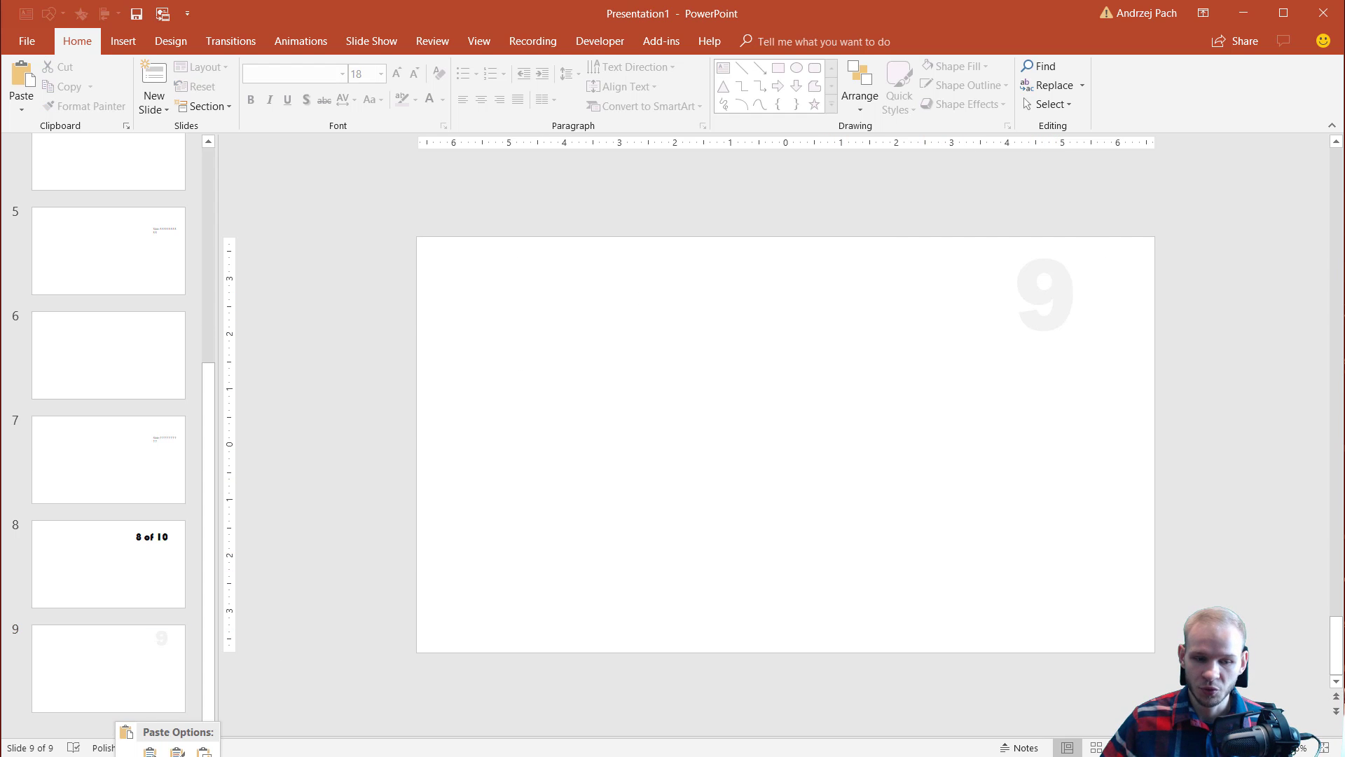
left_click(150, 751)
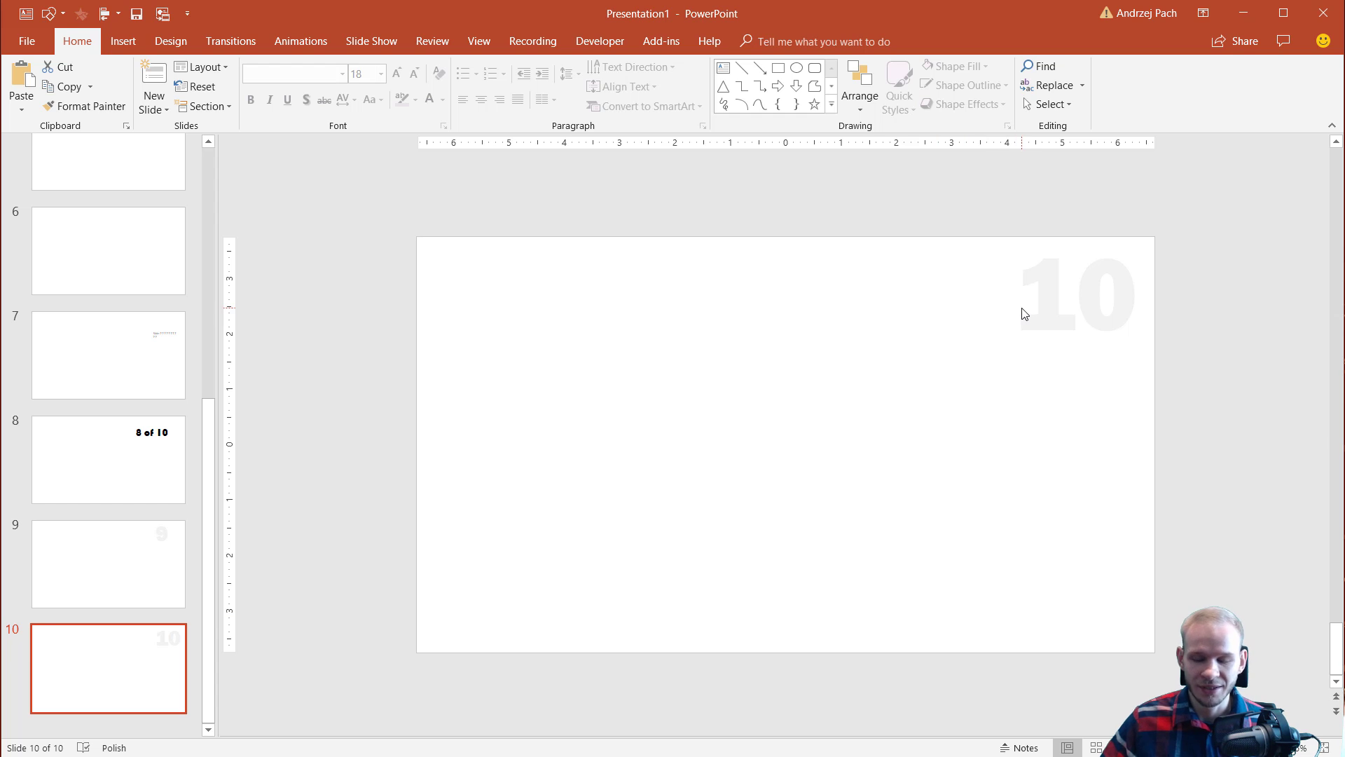
left_click(154, 730)
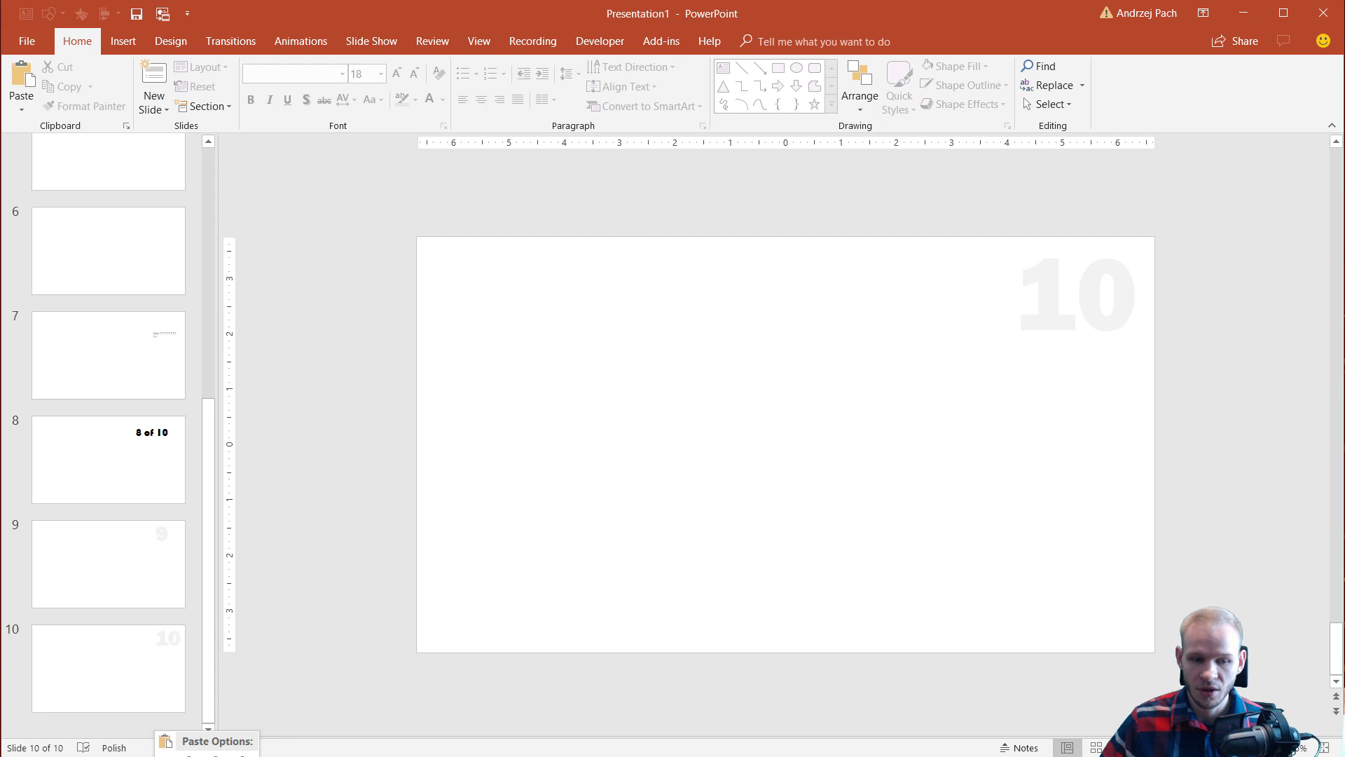
key("ctrl+v")
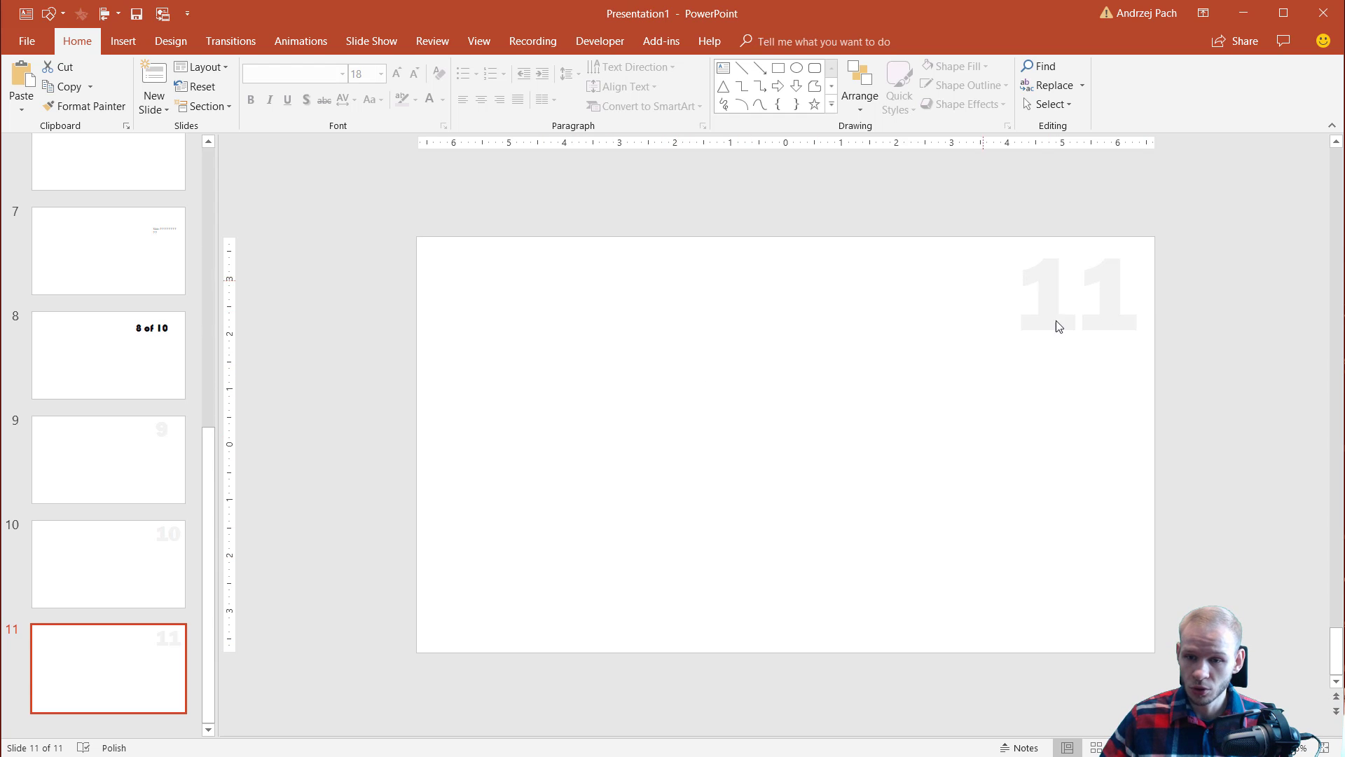
Step: Switch slide 11 to the Section Header layout and fill its title and text placeholders with filler text
right_click(518, 350)
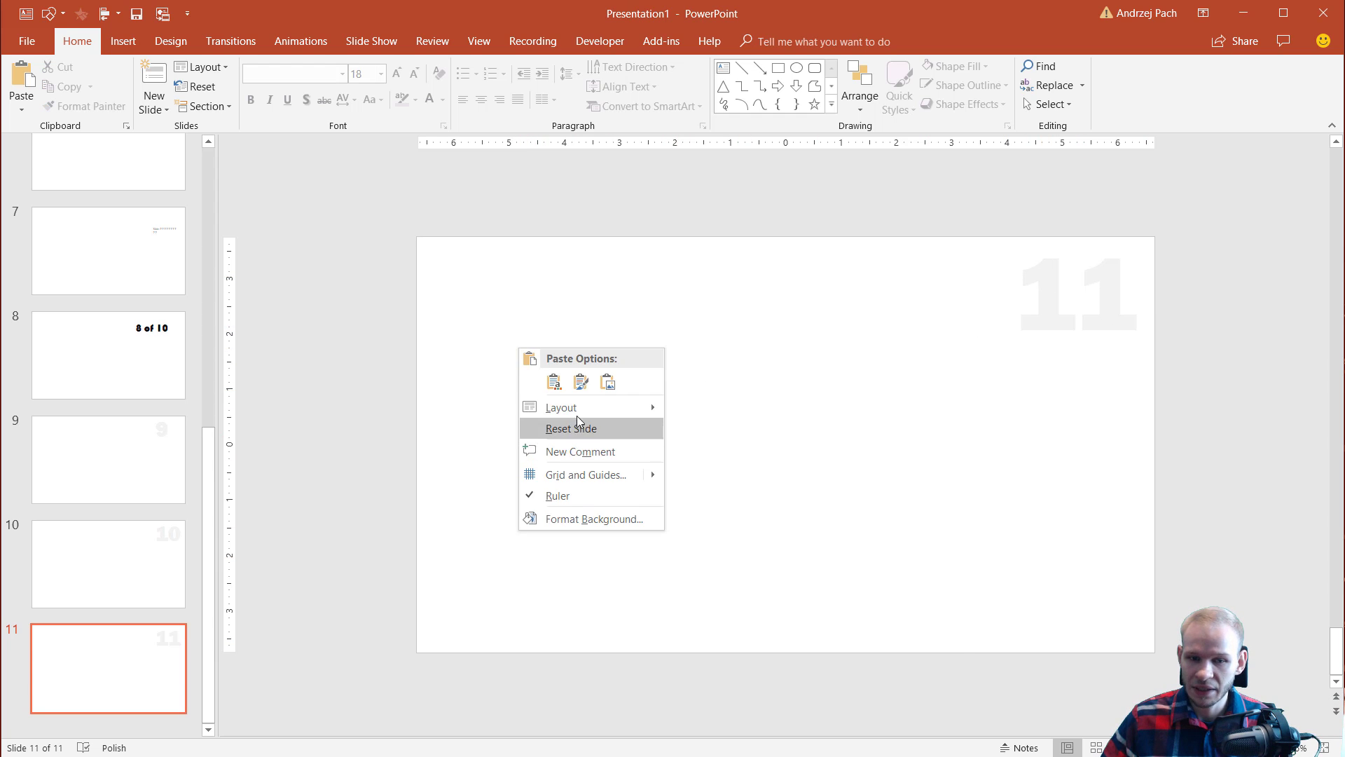
mouse_move(573, 408)
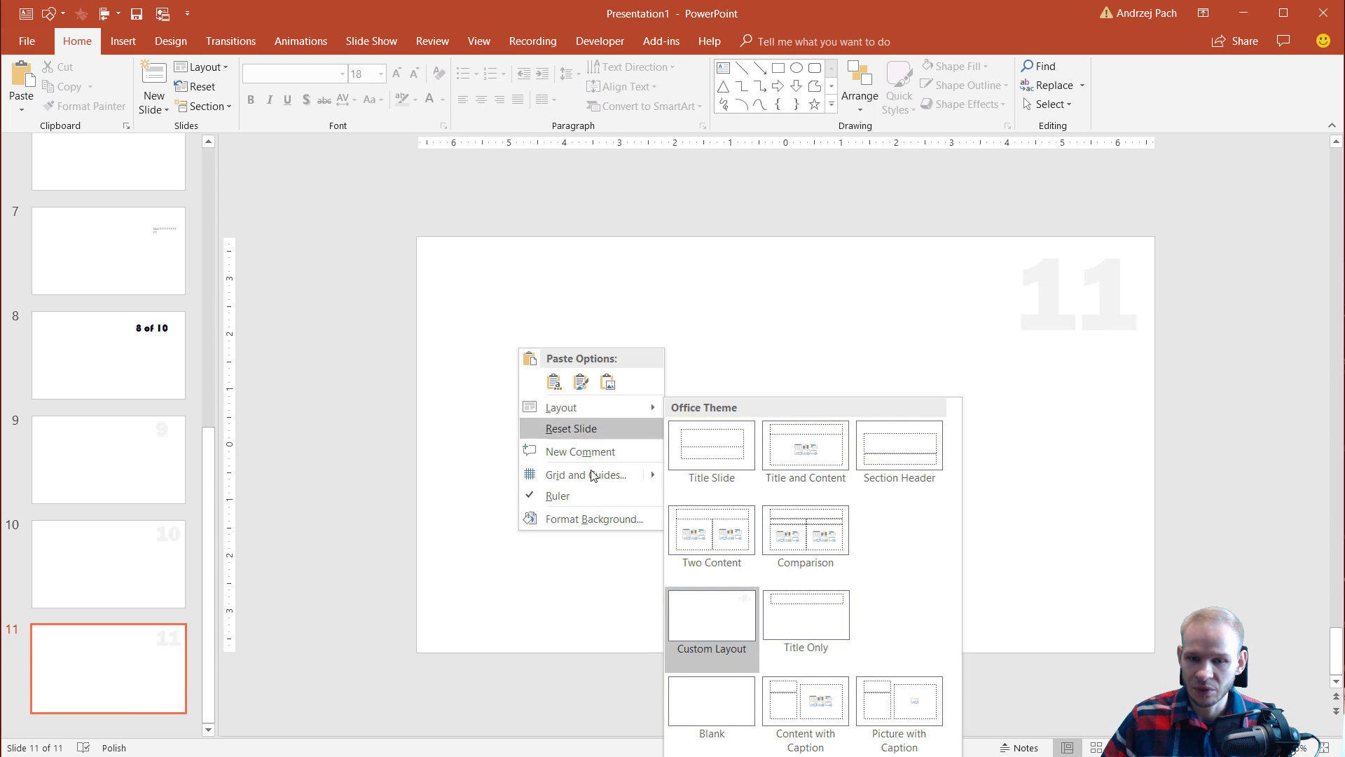
left_click(922, 456)
left_click(679, 472)
type("Kllk;kl;kl;")
key("ctrl+Return")
type("kl;kl;kl;kl;")
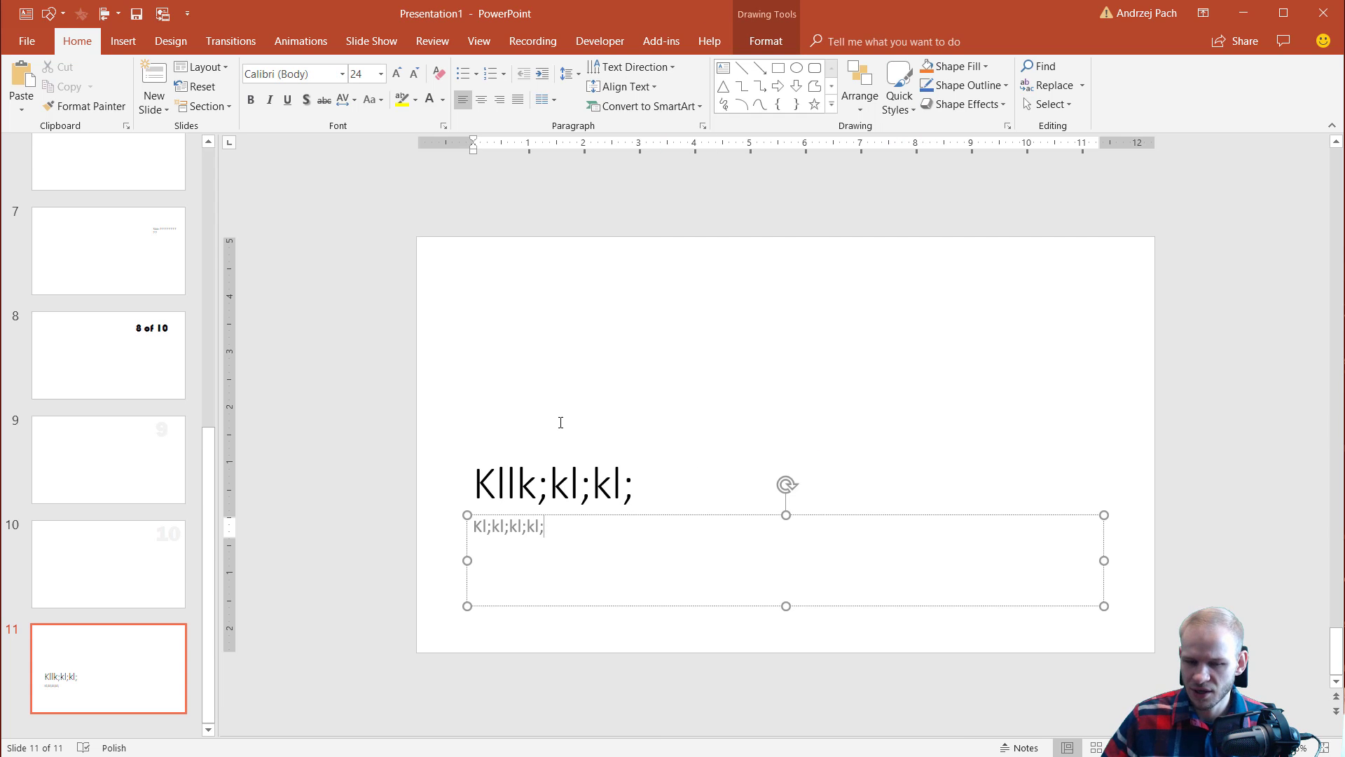
left_click(452, 429)
left_click_drag(416, 387, 771, 655)
Step: On slide 10, draw a text box near the top containing 'asdsdaldsa;sadmsald'
left_click(144, 567)
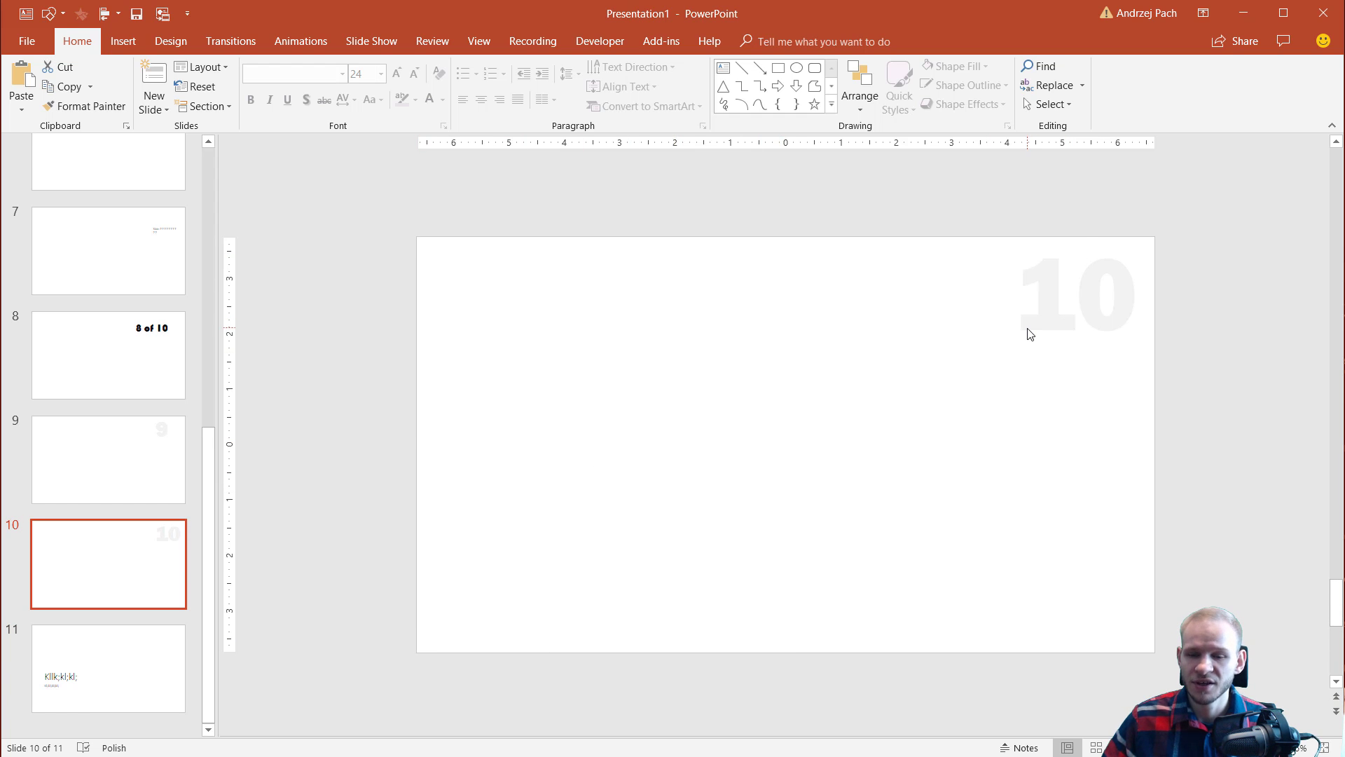
left_click(975, 350)
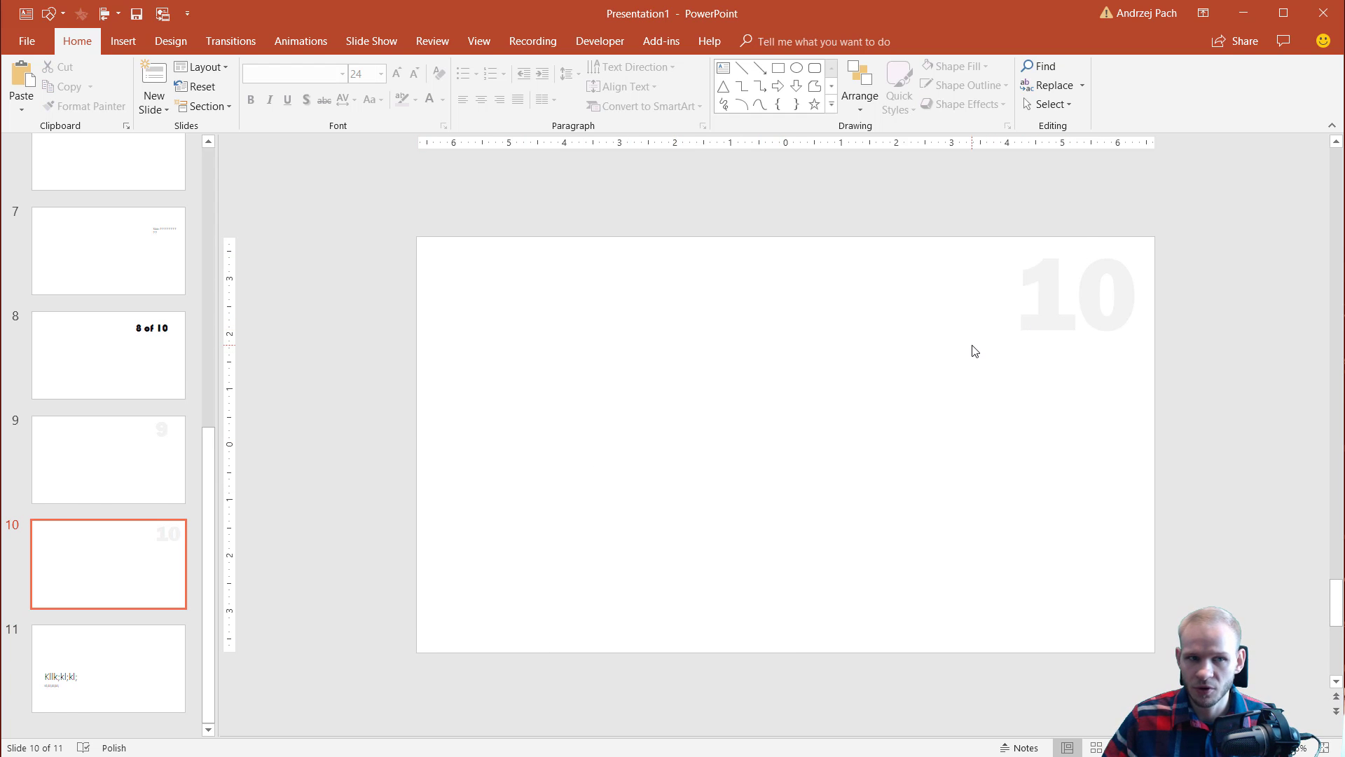
key("alt")
key("2")
key("Escape")
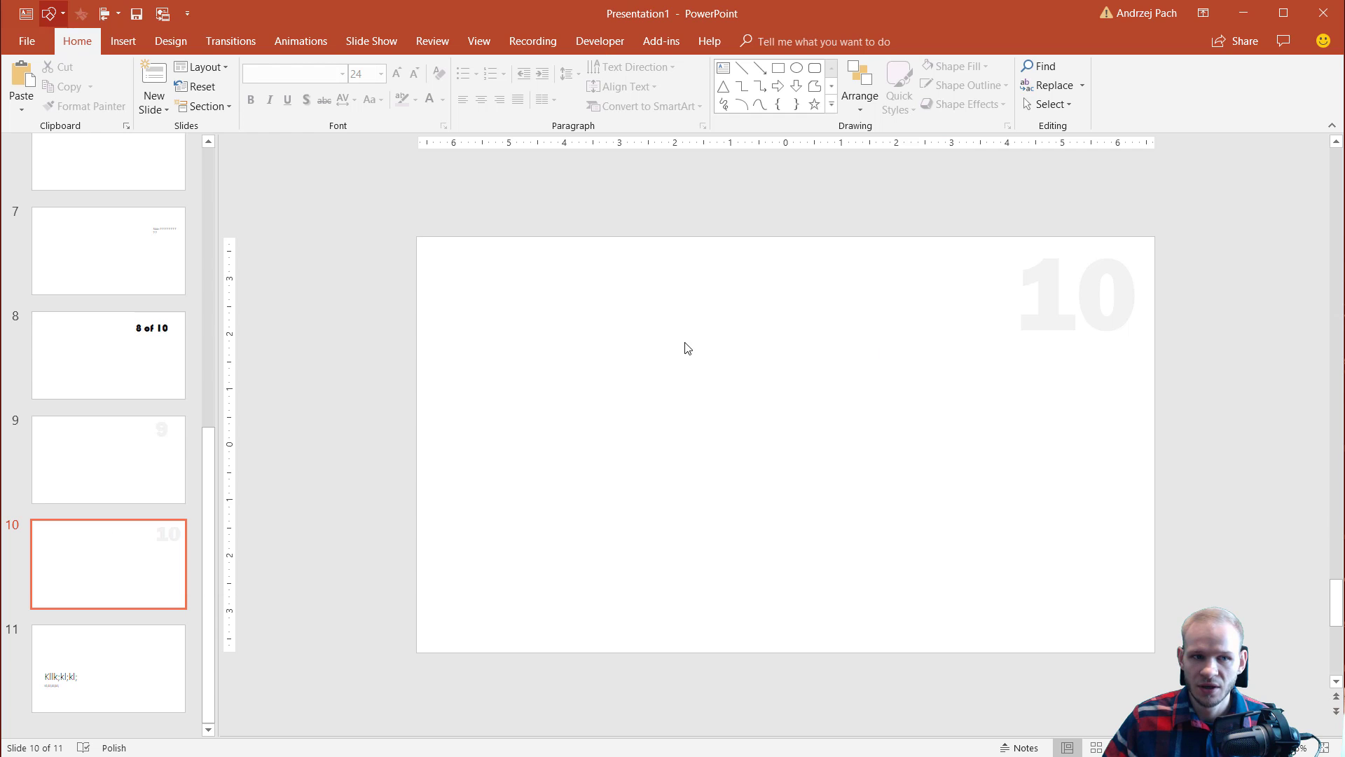
left_click_drag(513, 300, 732, 421)
type("asdsdaldsa")
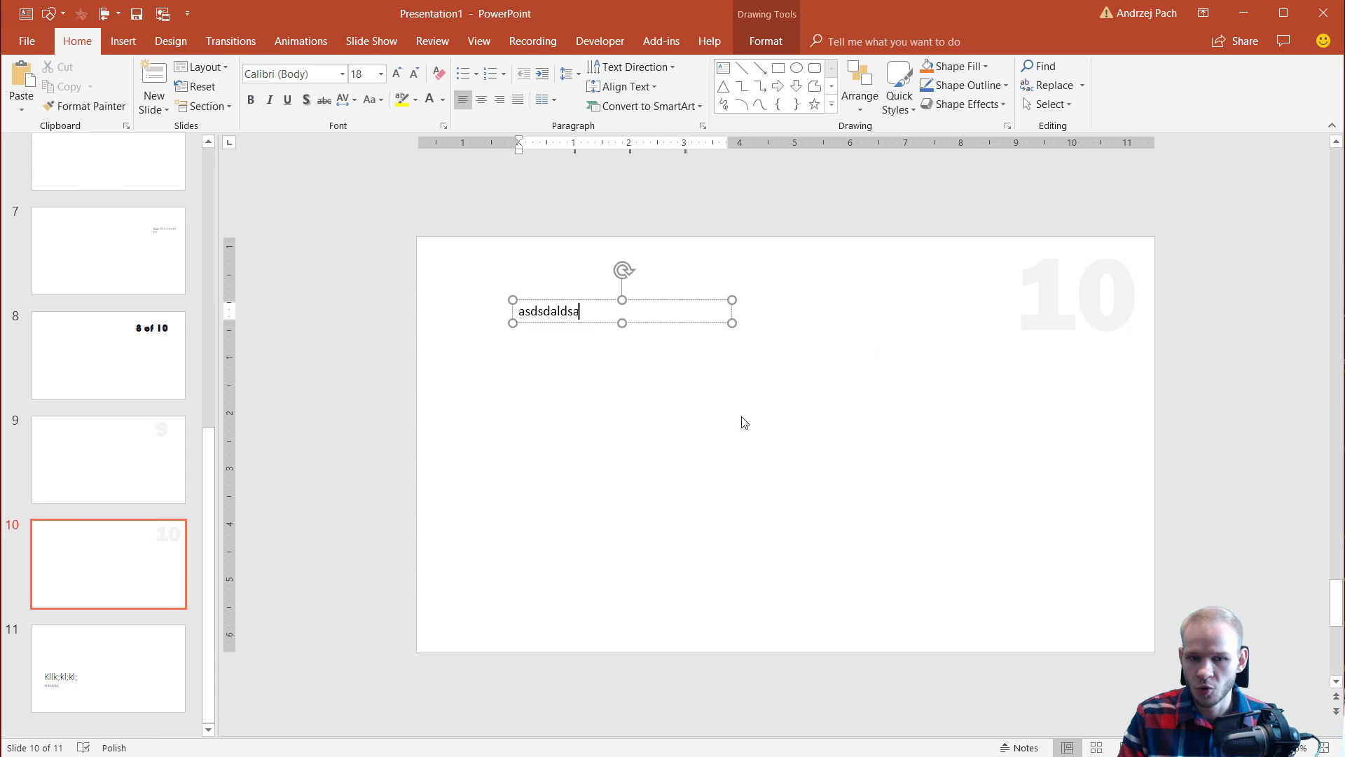
type(";sadmsald")
left_click(769, 527)
Step: Draw a second text box mid-slide containing 'Ads;ldsakdsa;lkjsad'
key("alt")
key("2")
left_click_drag(562, 424, 795, 543)
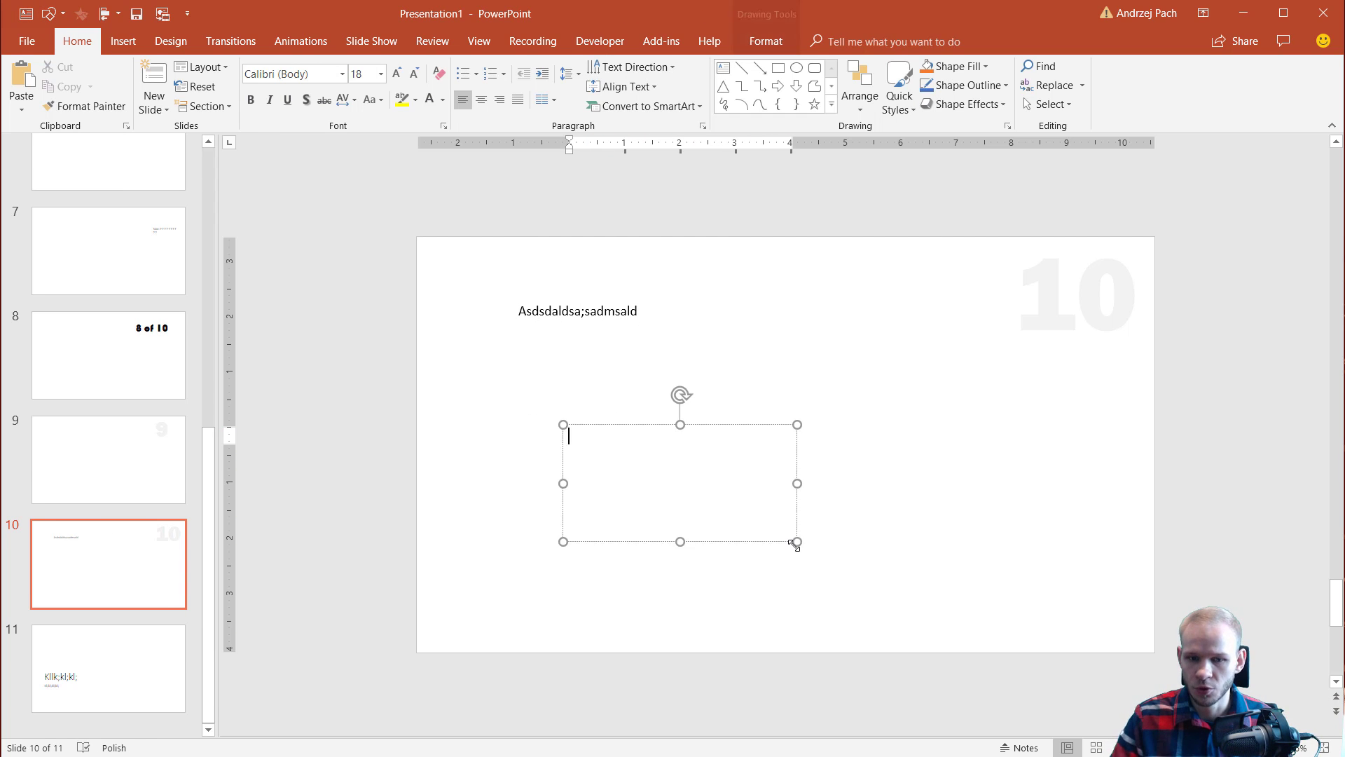
type("Ads;ldsakdsa;lkjsad")
left_click(1081, 372)
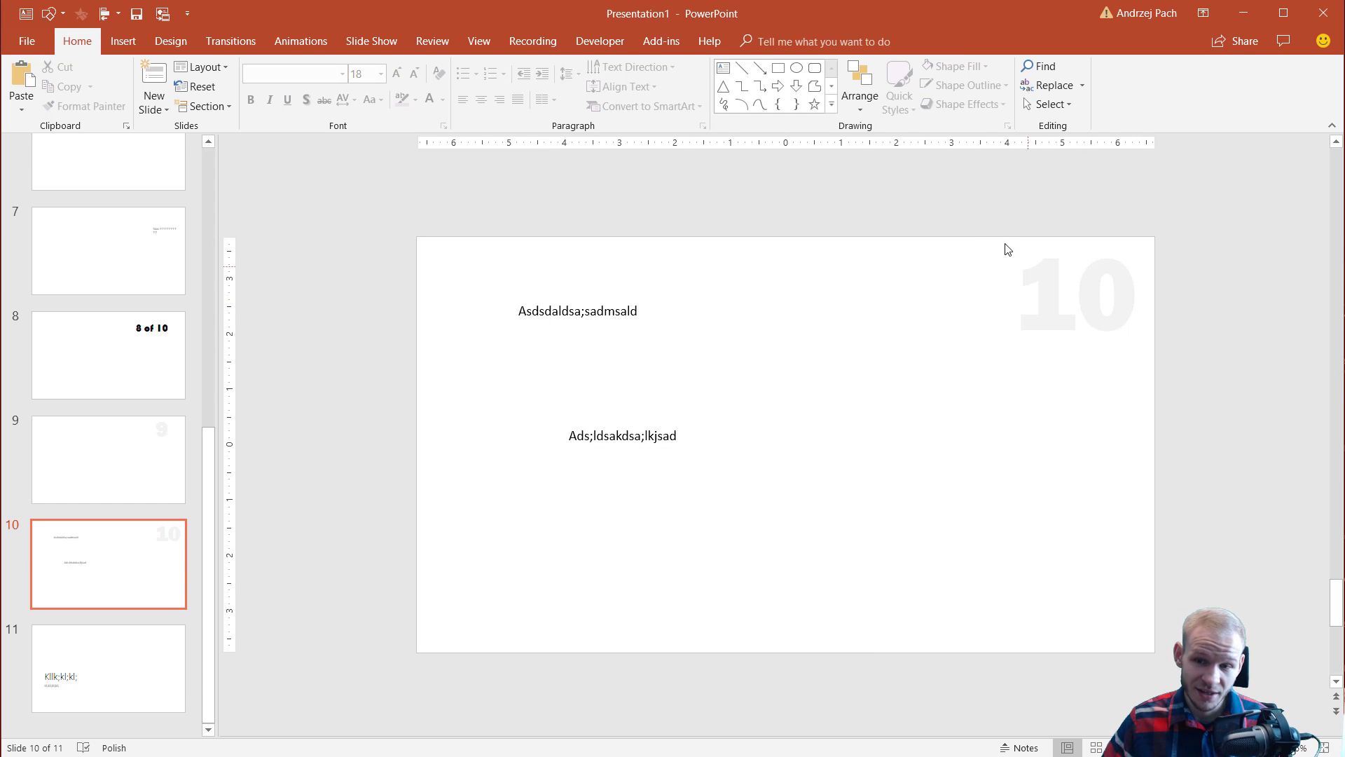
left_click_drag(967, 230, 1213, 374)
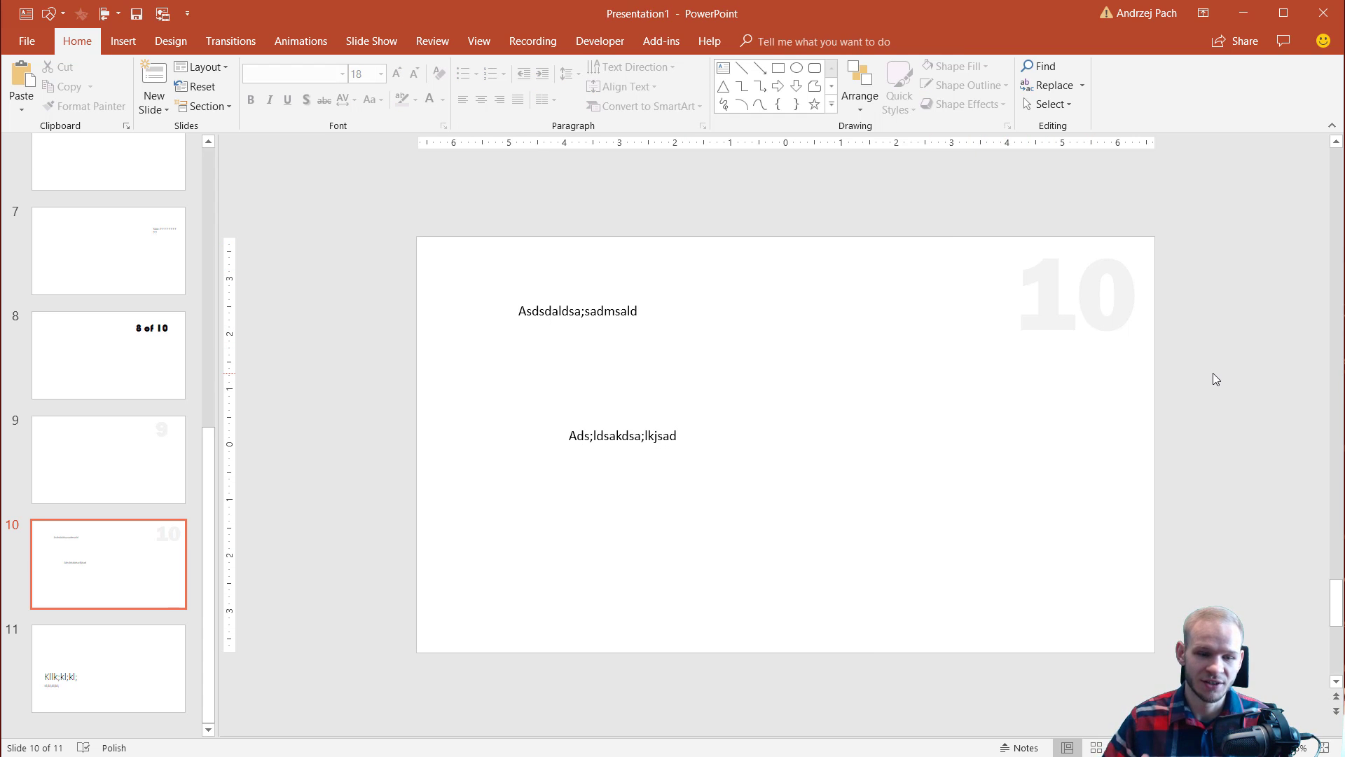
Step: Copy slide 10 and paste it repeatedly until the deck reaches 38 slides
left_click(99, 546)
key("ctrl+c")
key("ctrl+v")
key("ctrl+v")
key("ctrl+v")
key("ctrl+v")
key("ctrl+v")
key("ctrl+v")
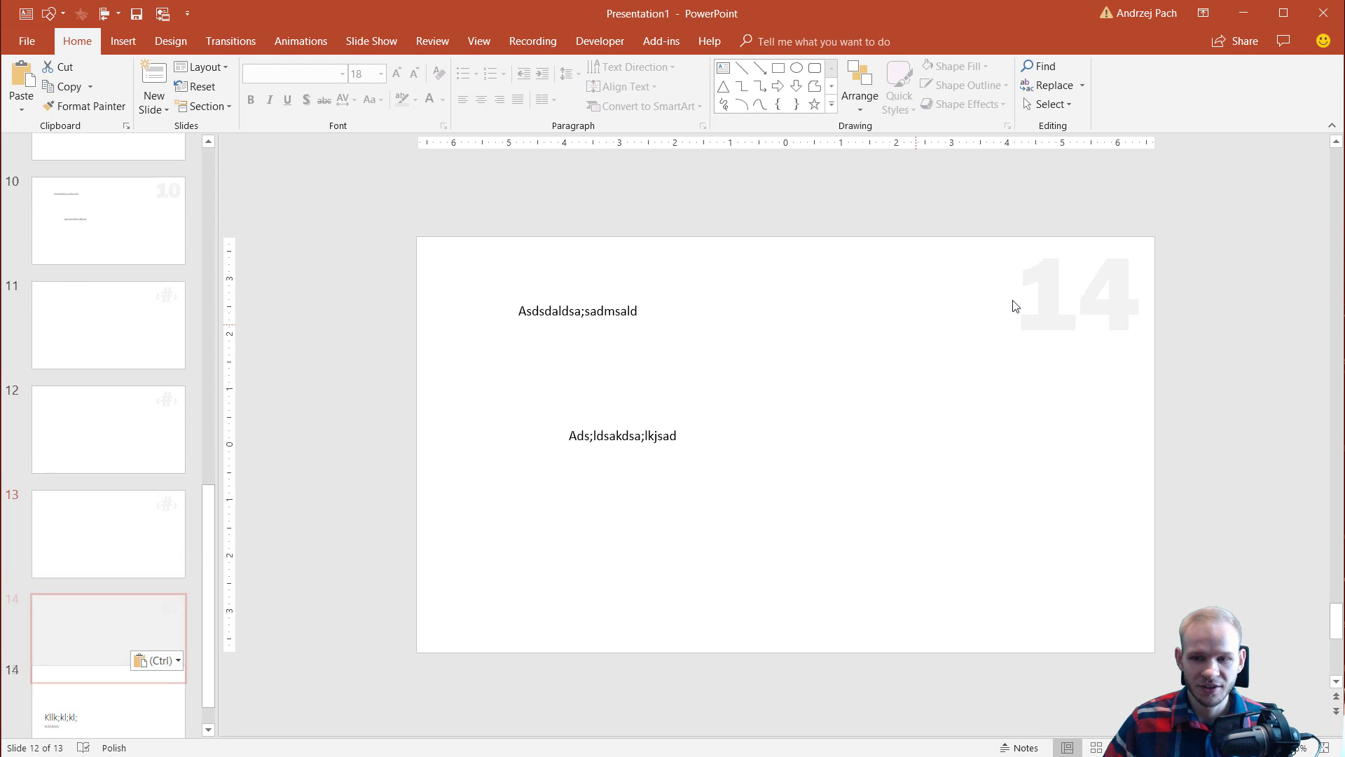
key("ctrl+v")
key("ctrl+v")
key("ctrl+v")
key("ctrl+v")
key("ctrl+v")
key("ctrl+v")
key("ctrl+v")
key("ctrl+v")
key("ctrl+v")
key("ctrl+v")
key("ctrl+v")
key("ctrl+v")
key("ctrl+v")
key("ctrl+v")
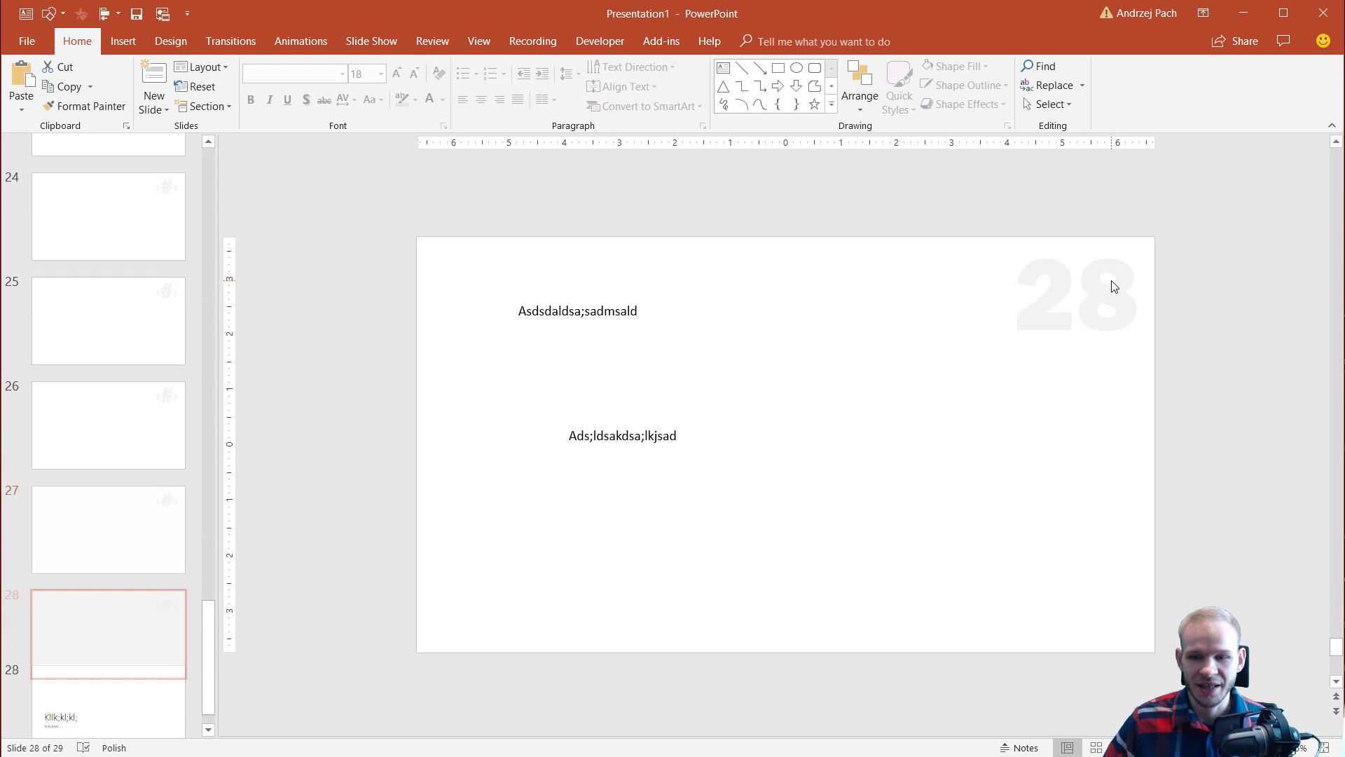
key("ctrl+v")
key("ctrl+v")
key("ctrl+v")
key("ctrl+v")
key("ctrl+v")
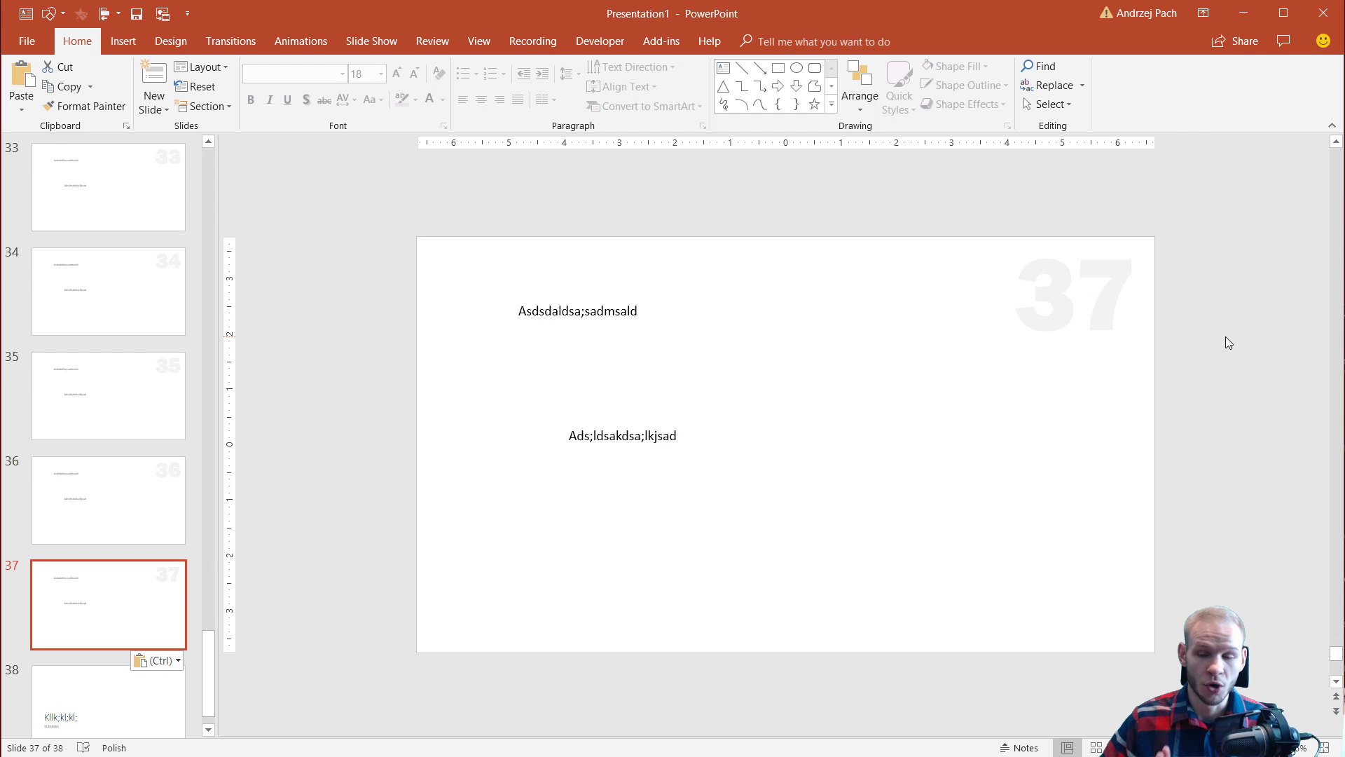